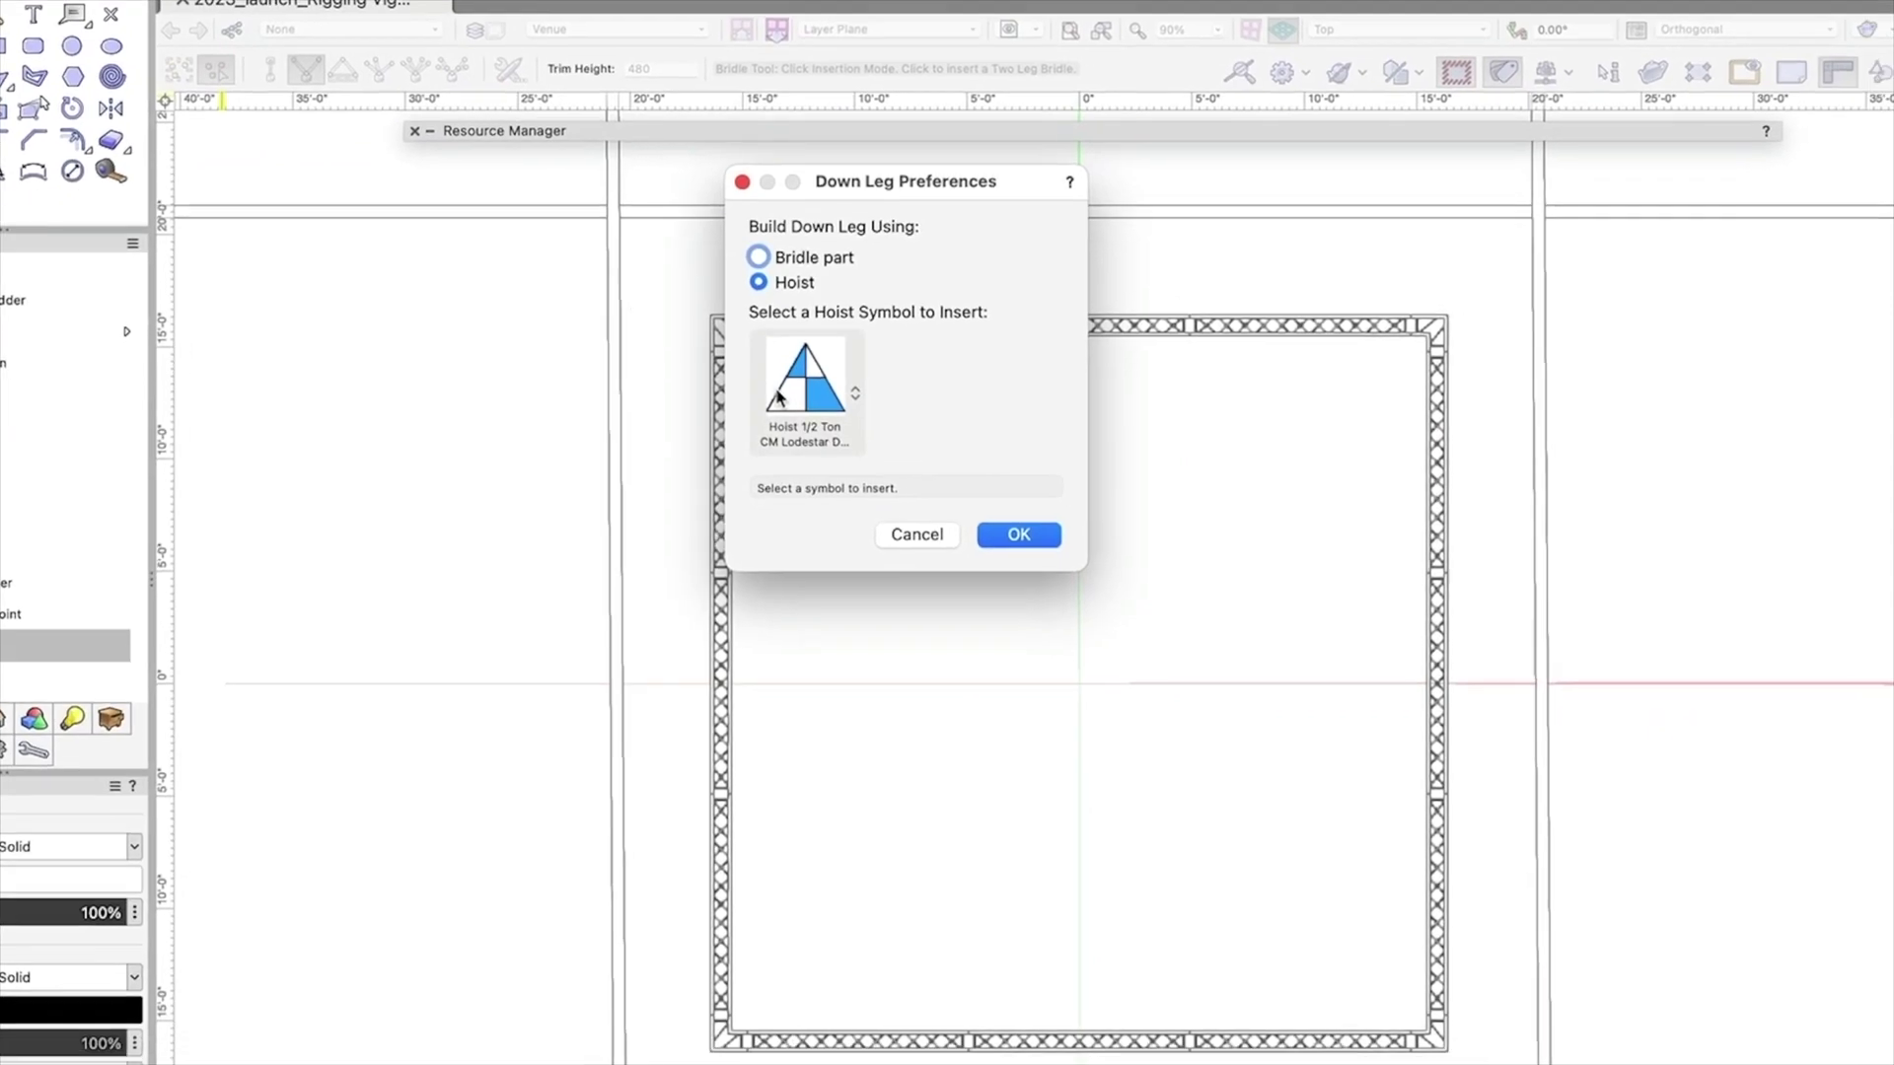
Build the bridle down legs with the Hoist 1 Ton CM Lodestar Down symbol and place the first point.
click(778, 397)
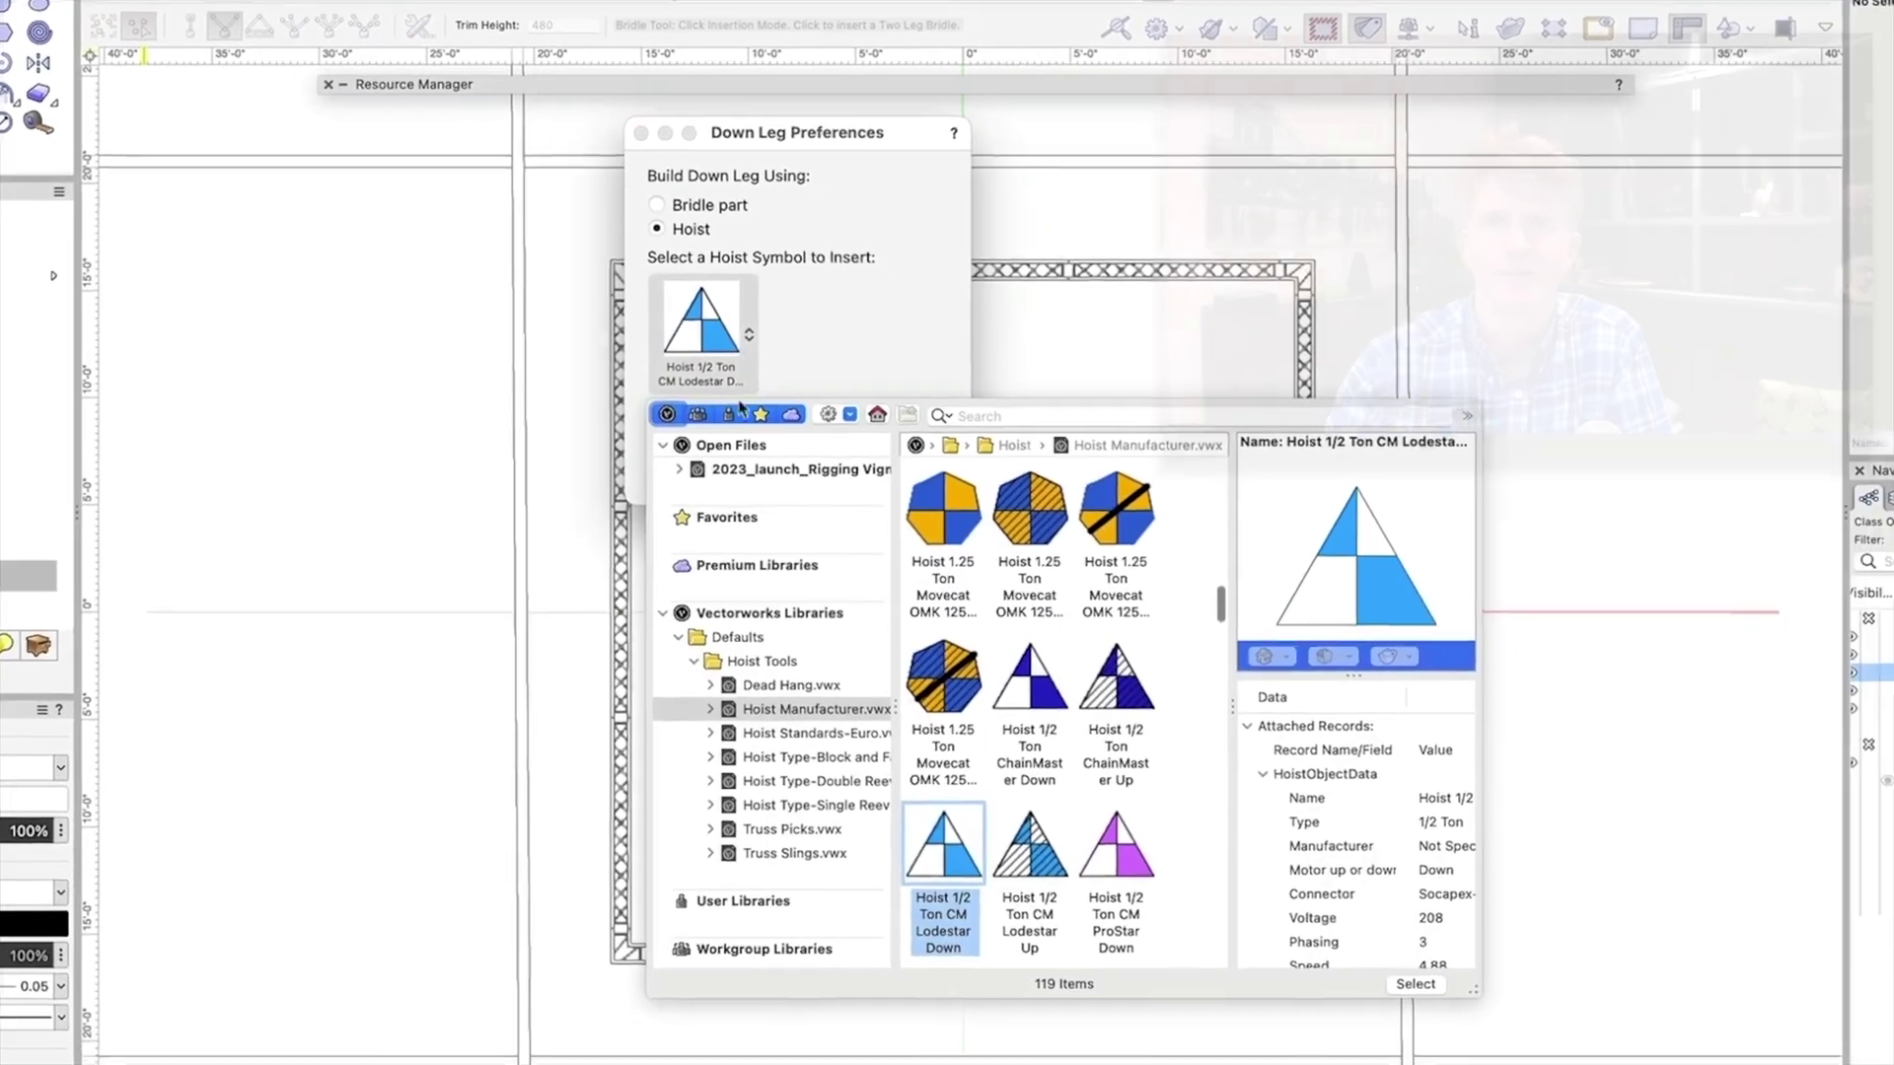
scroll(1146, 674, down, 5)
scroll(1146, 673, up, 2)
scroll(994, 586, up, 5)
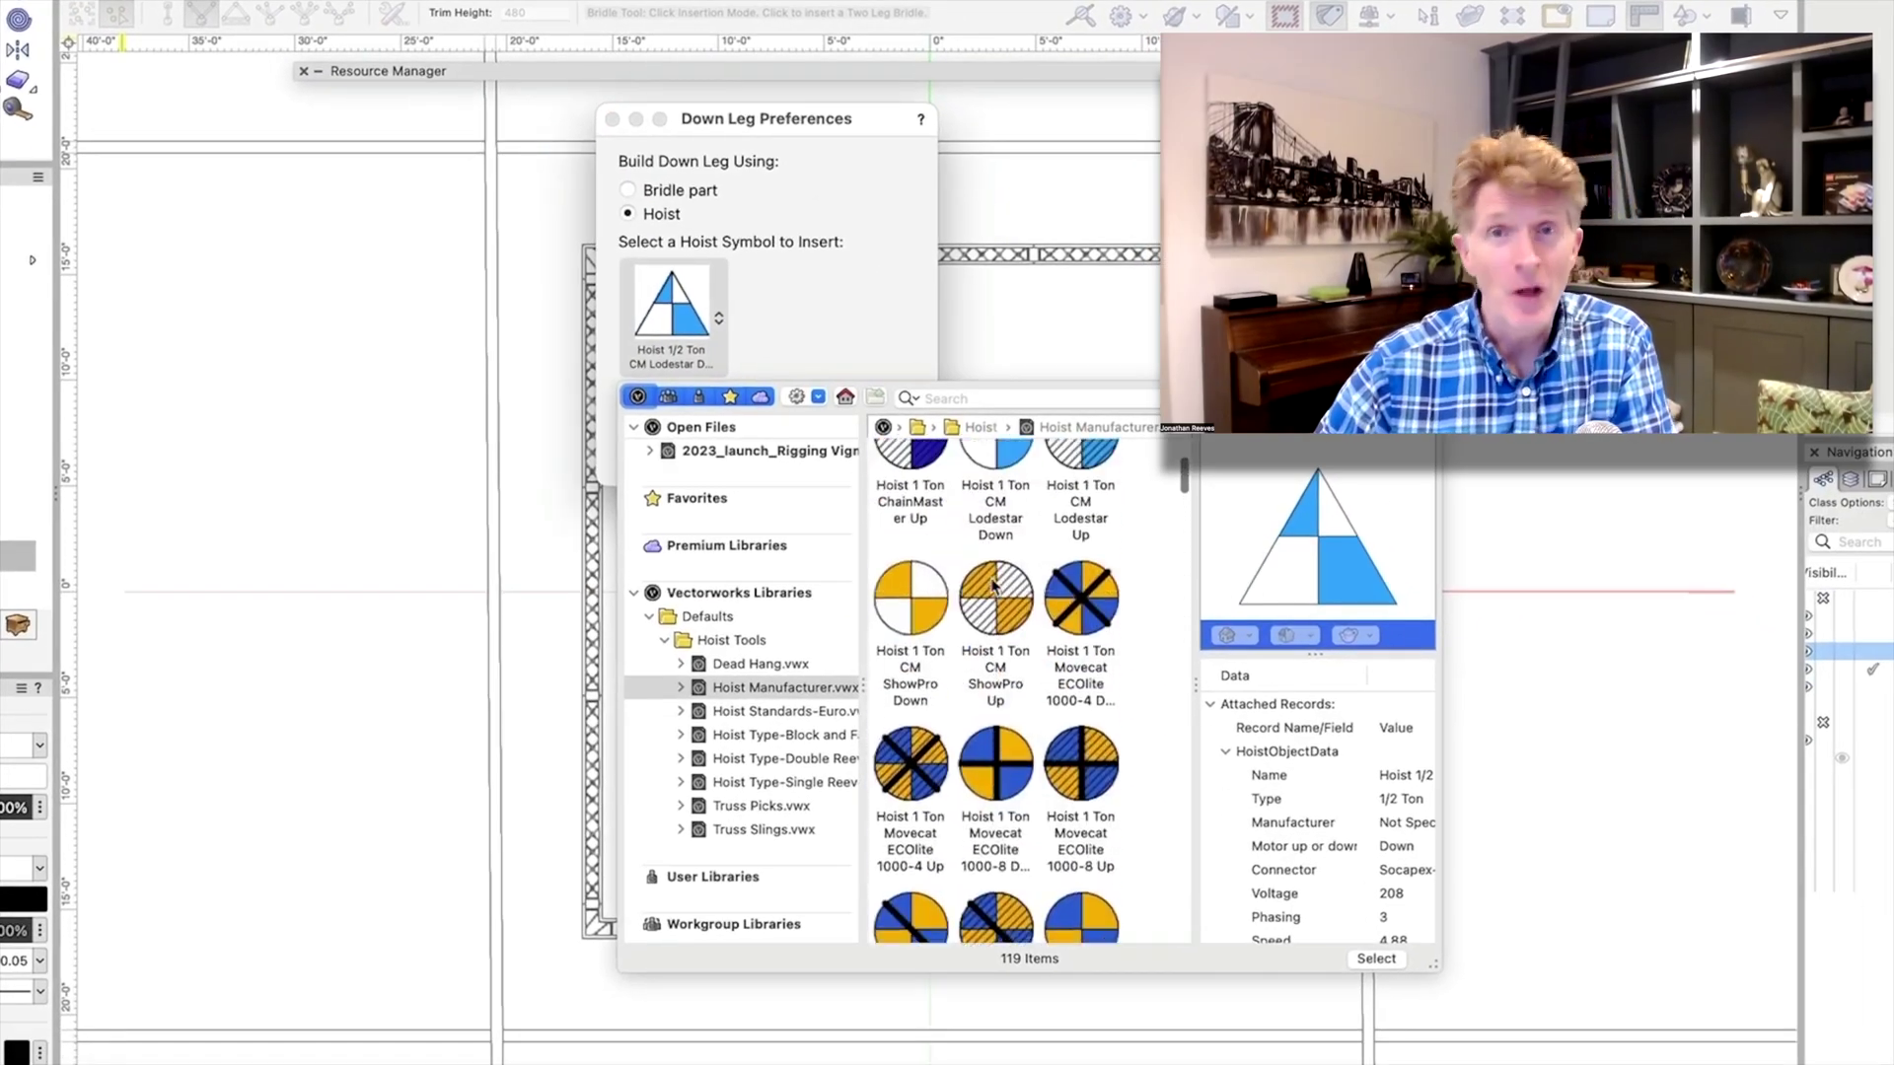
double_click(996, 474)
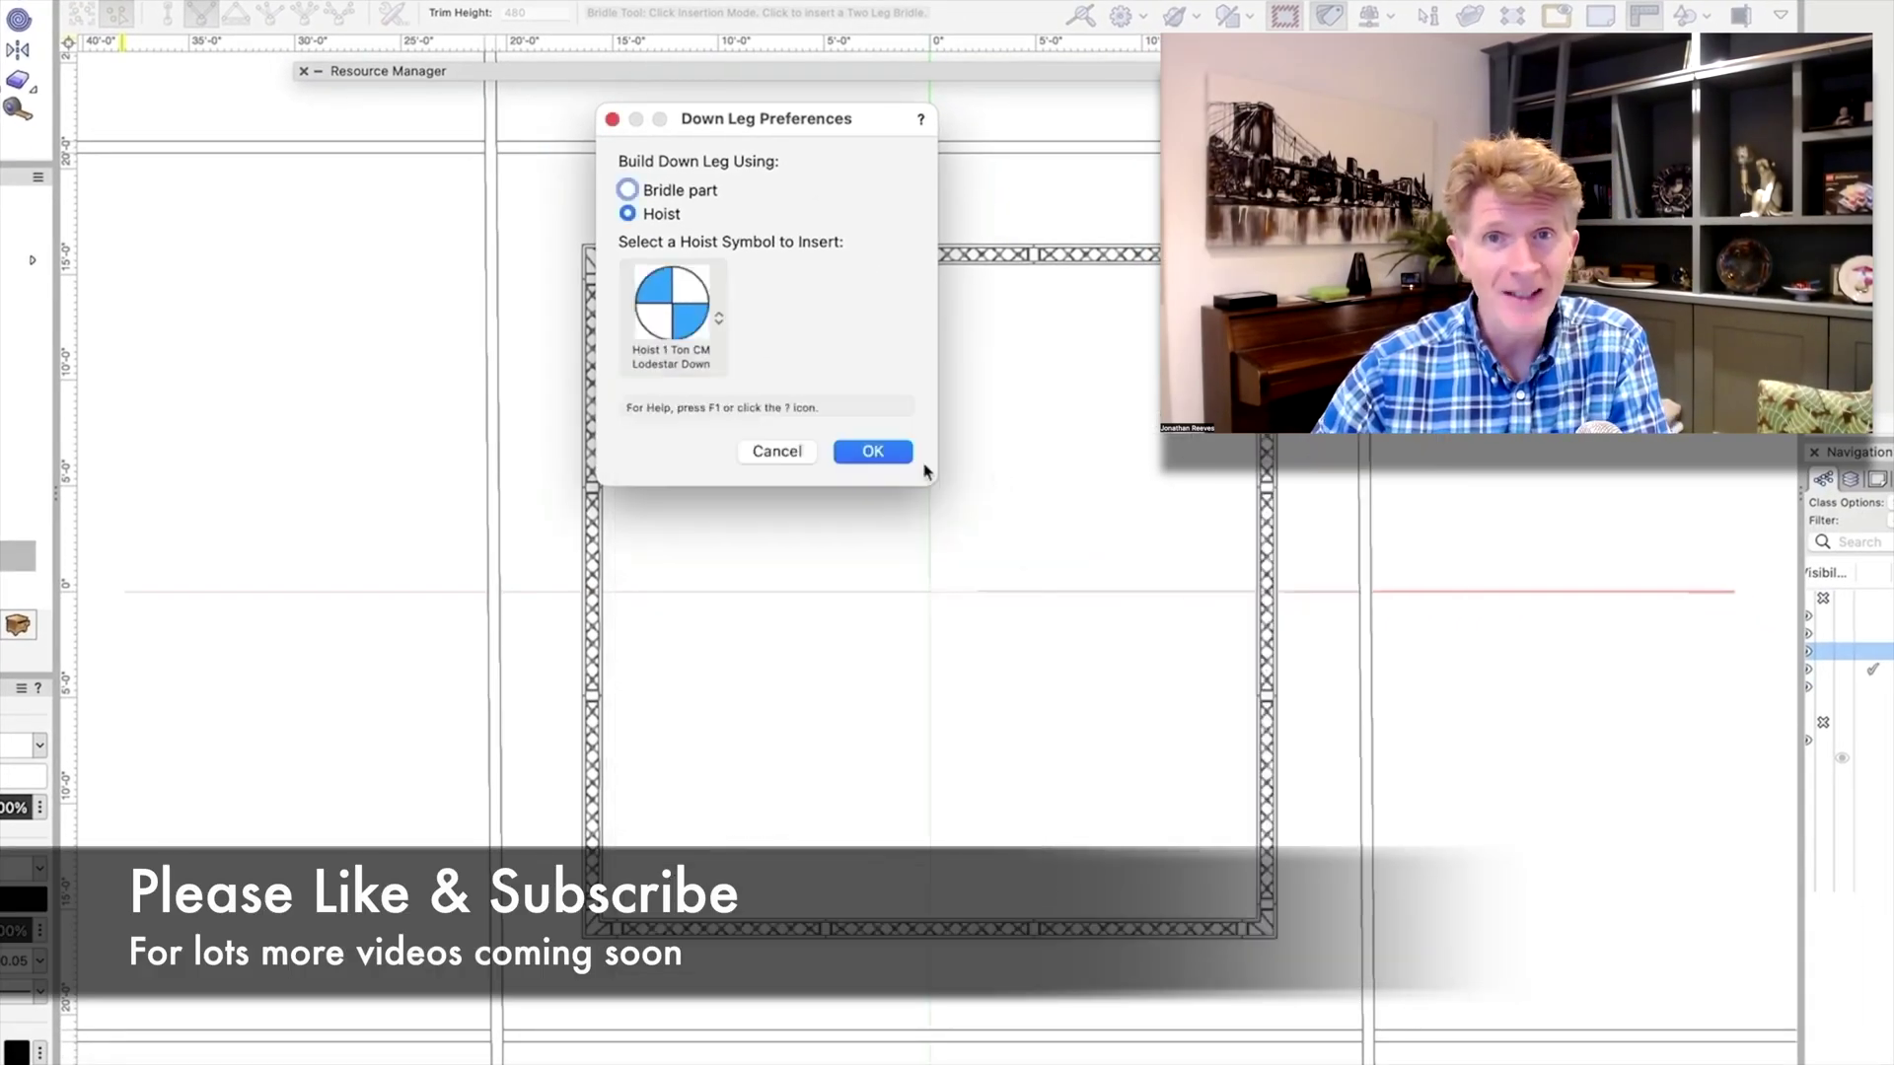
click(873, 451)
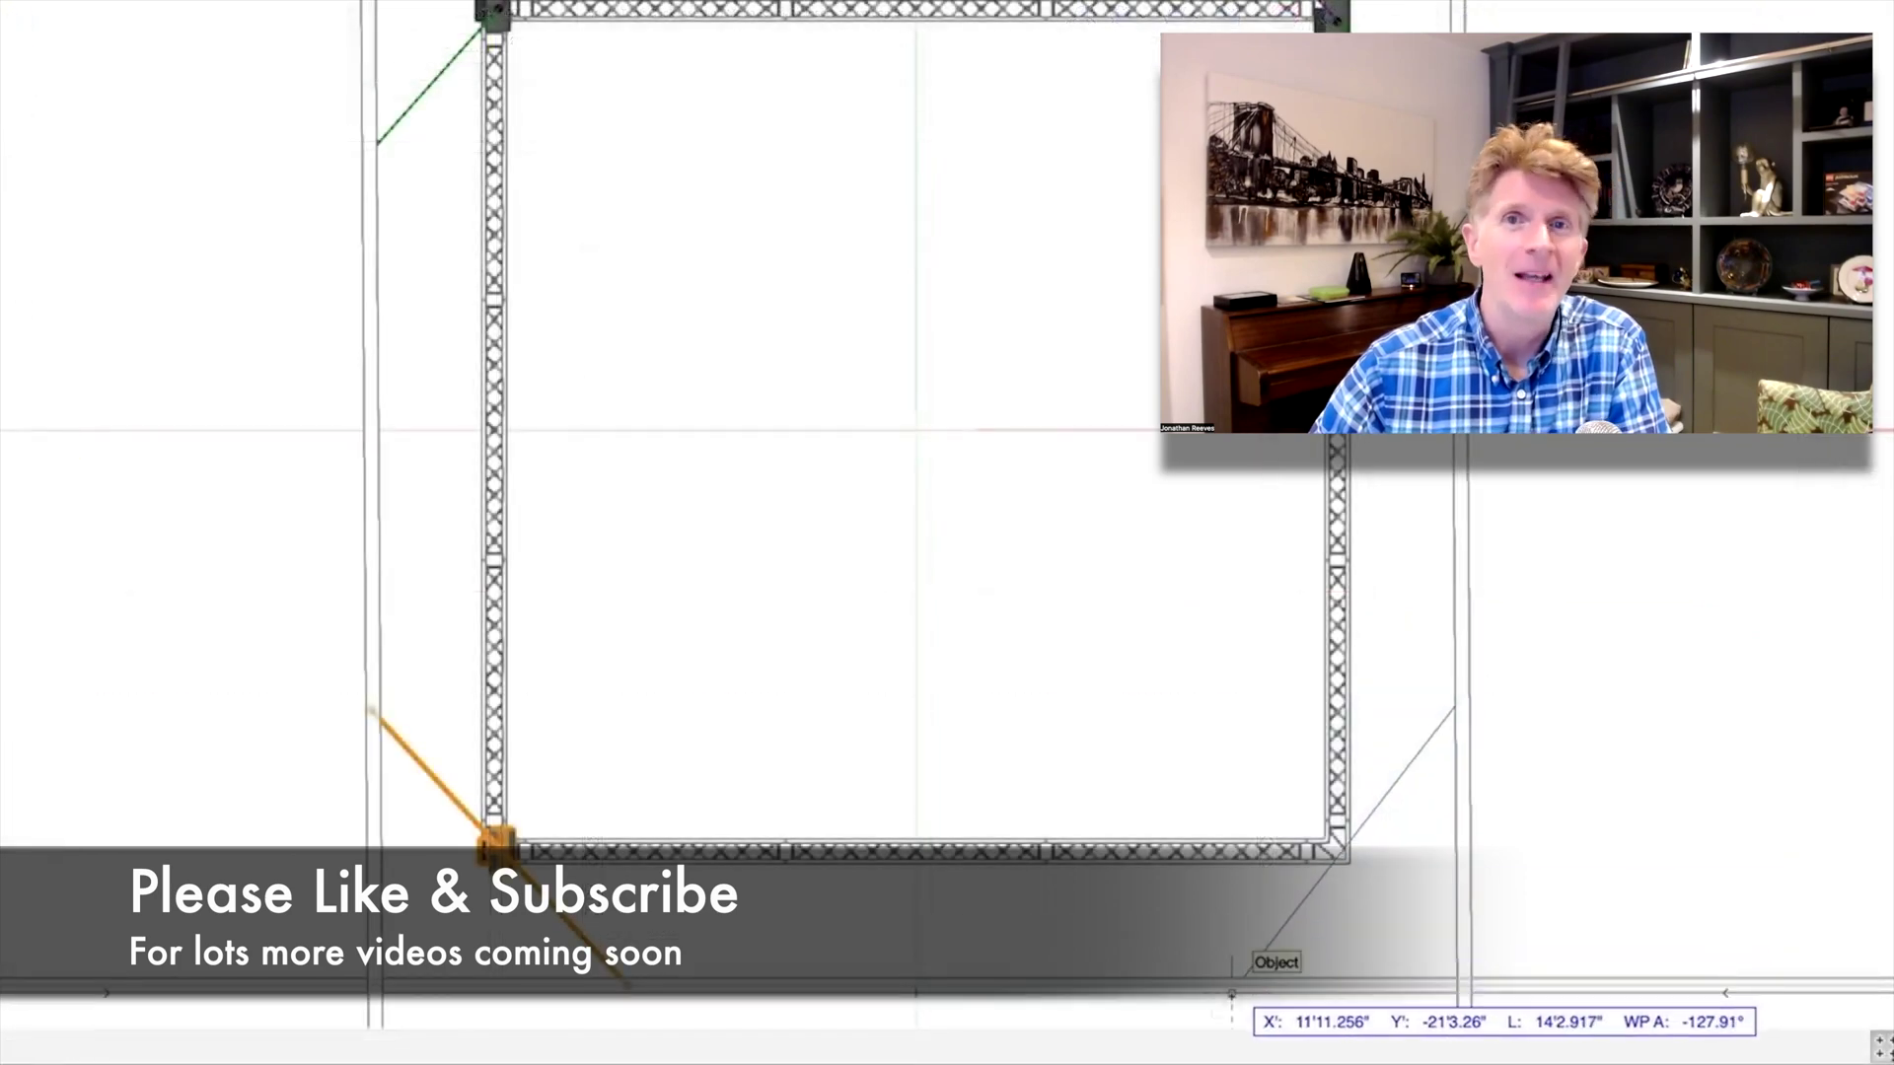
click(1215, 985)
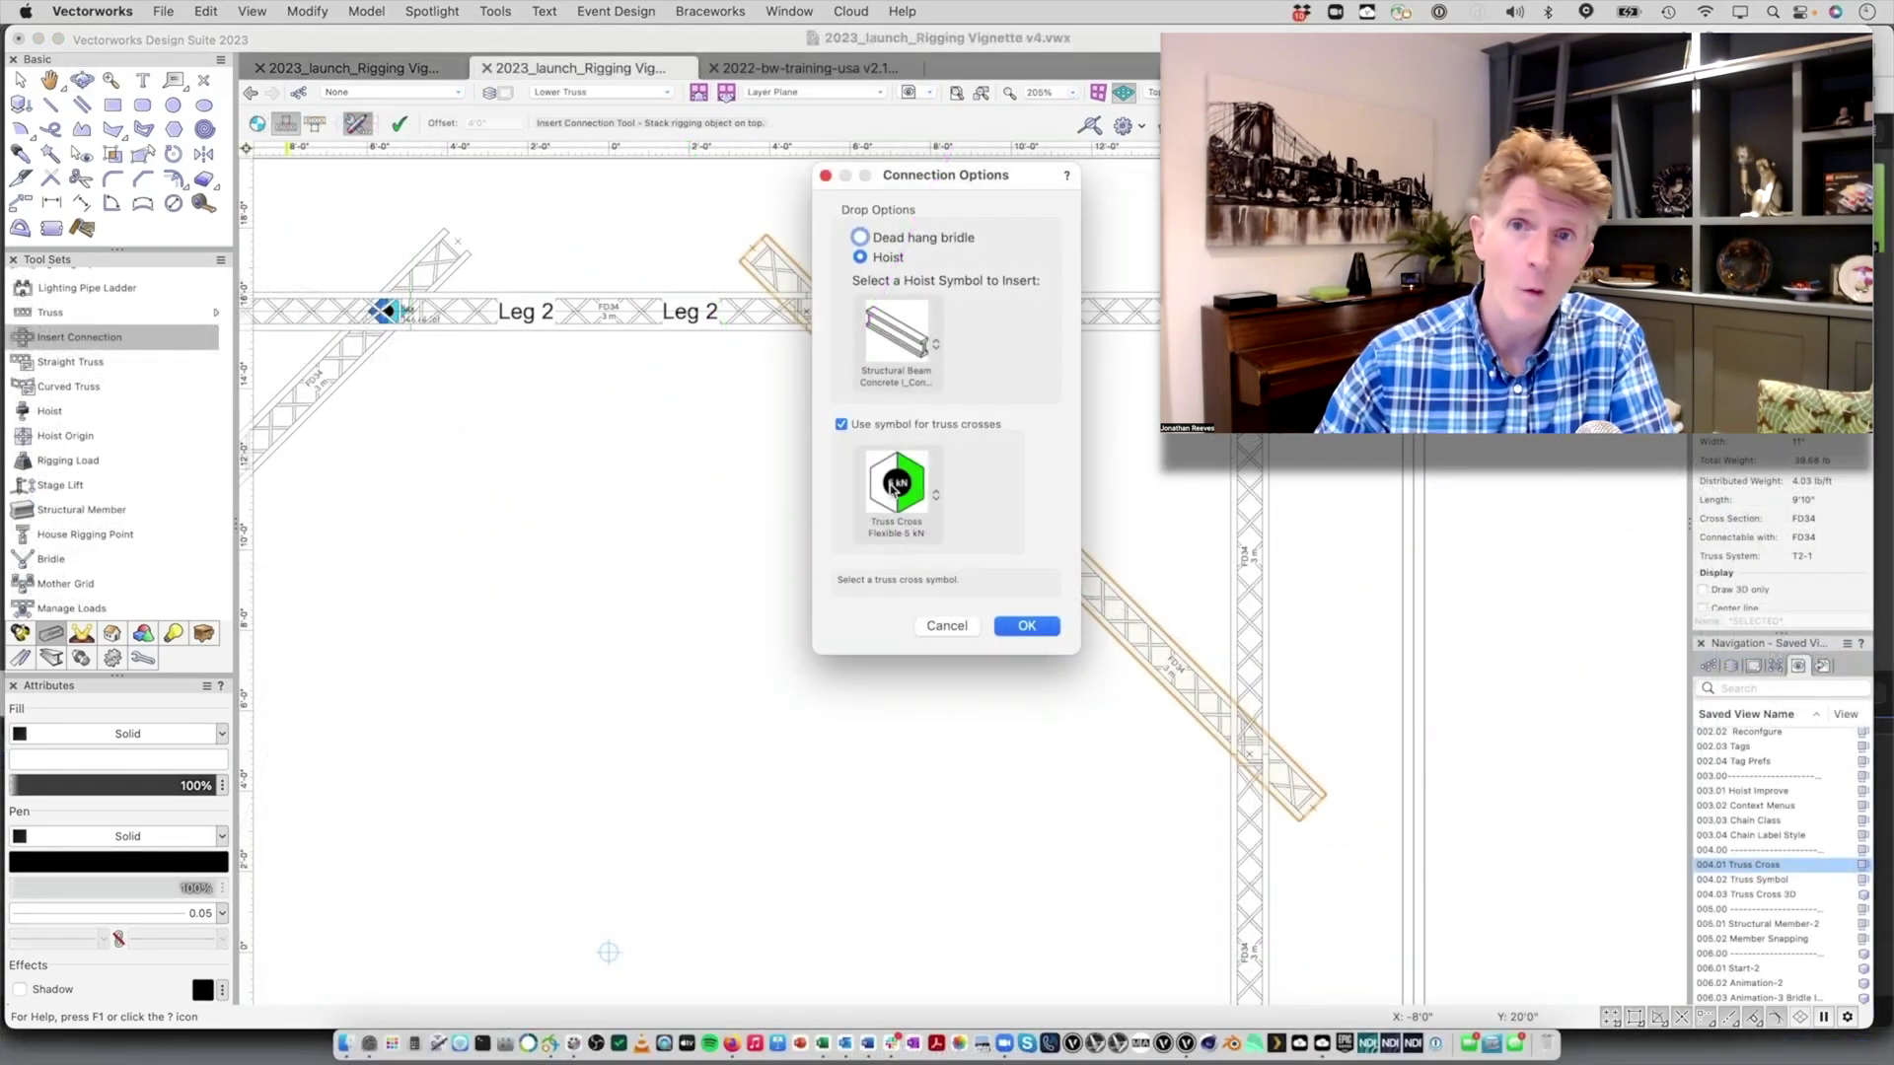
Use Truss Cross Rigid 2 kN with 45 Swivel symbols, then start creating a cabling sheet.
click(894, 483)
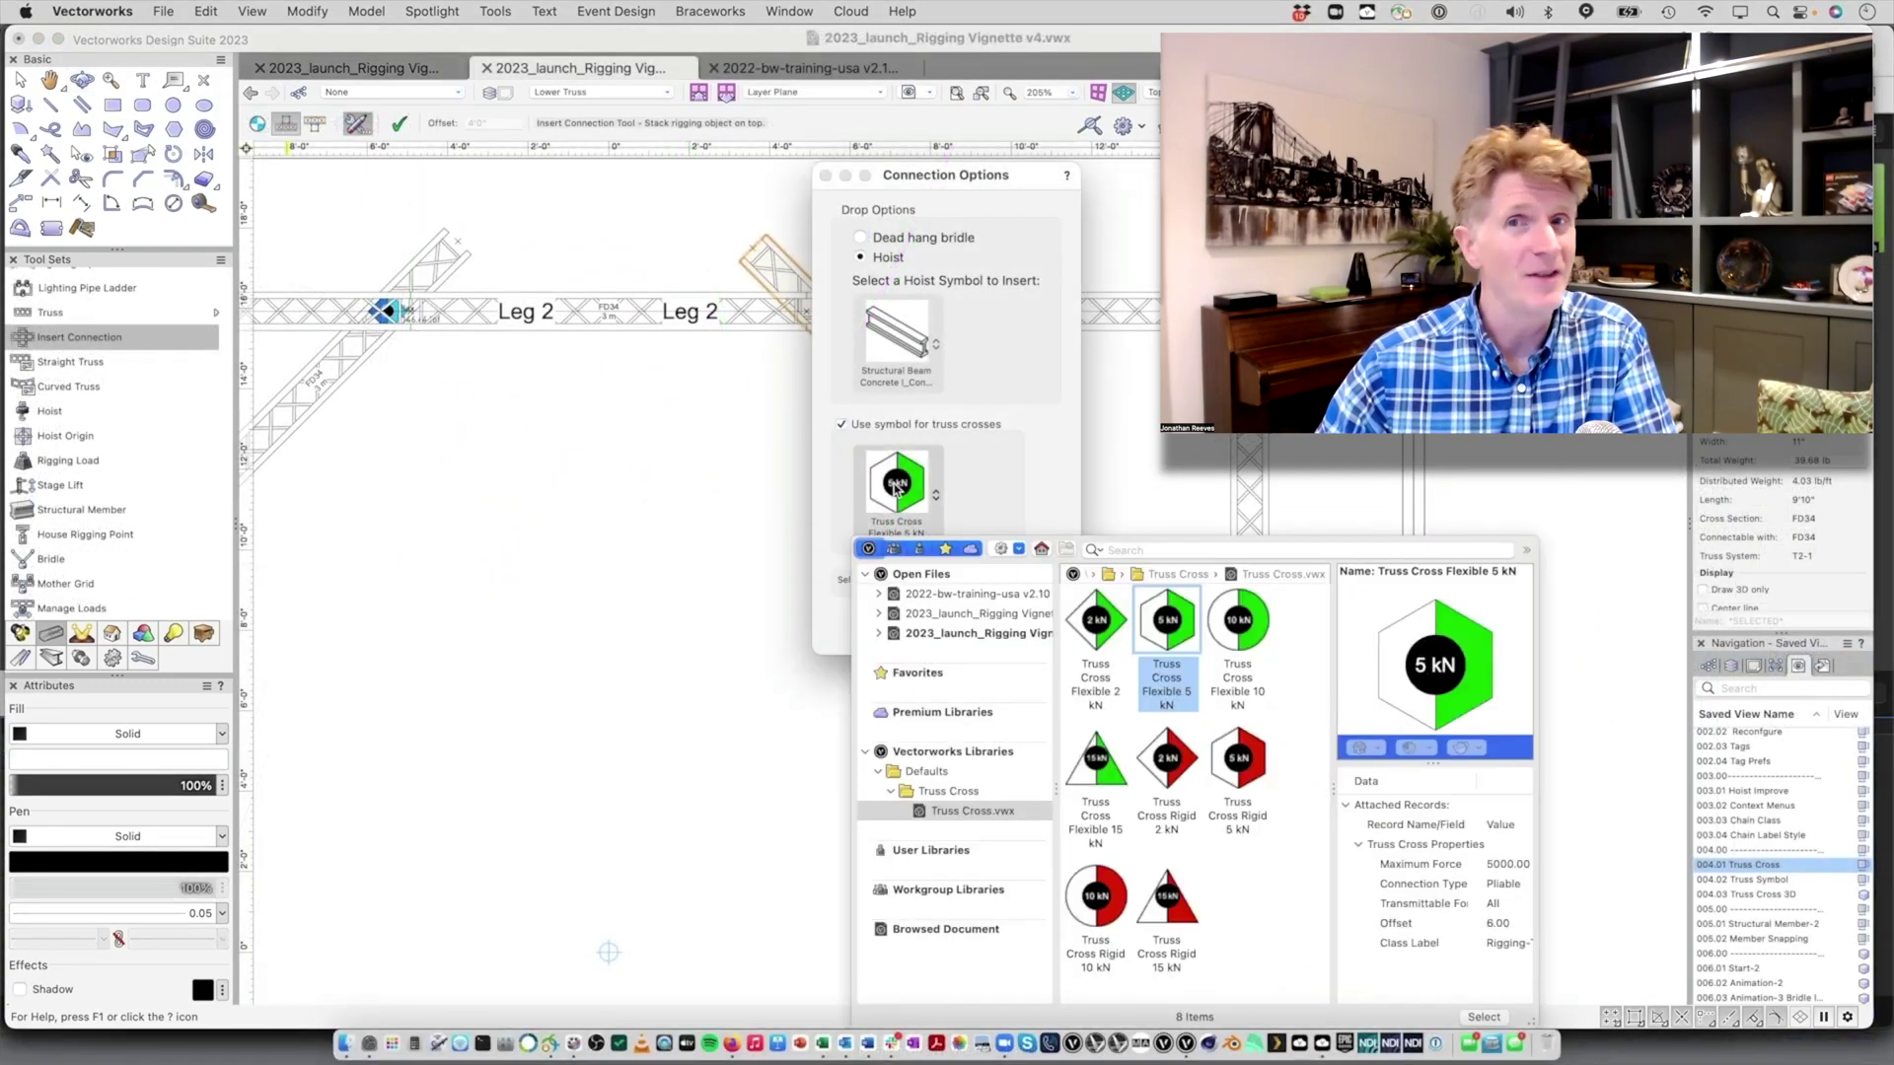
double_click(1166, 759)
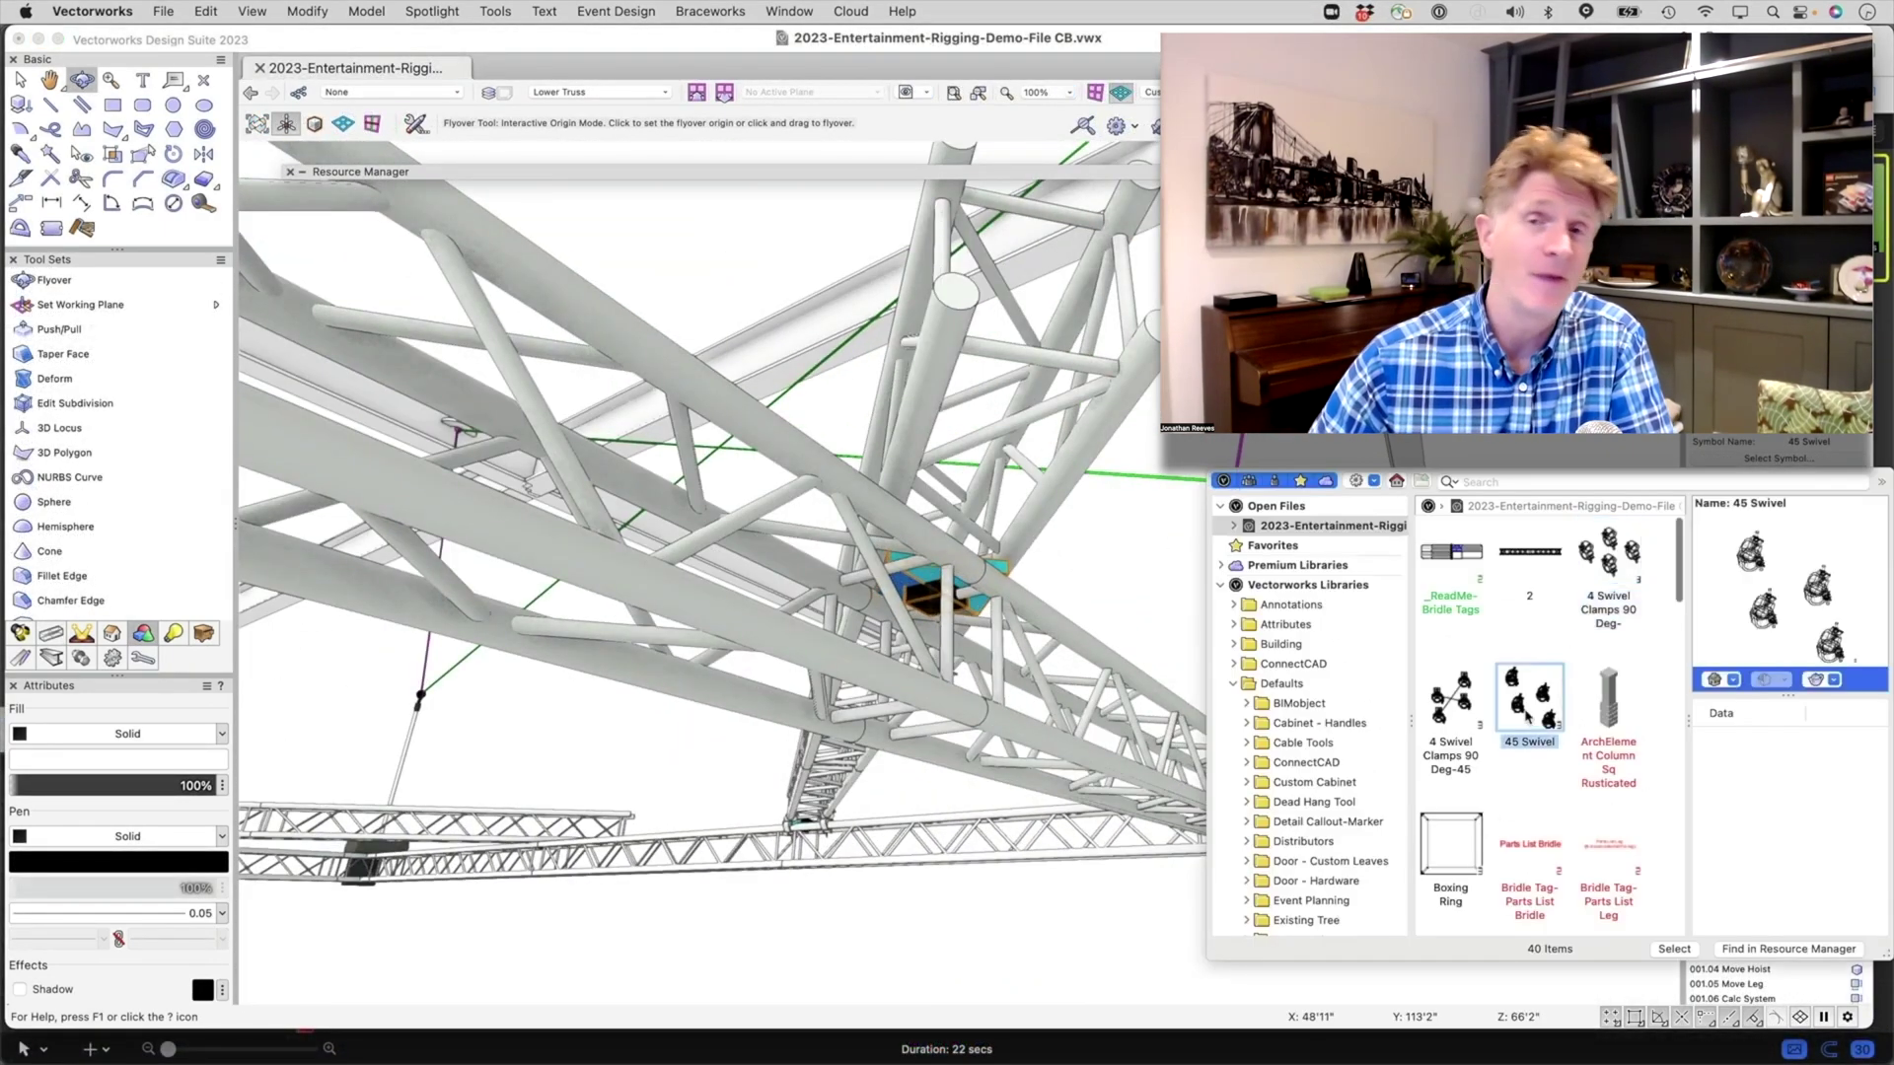
double_click(1526, 712)
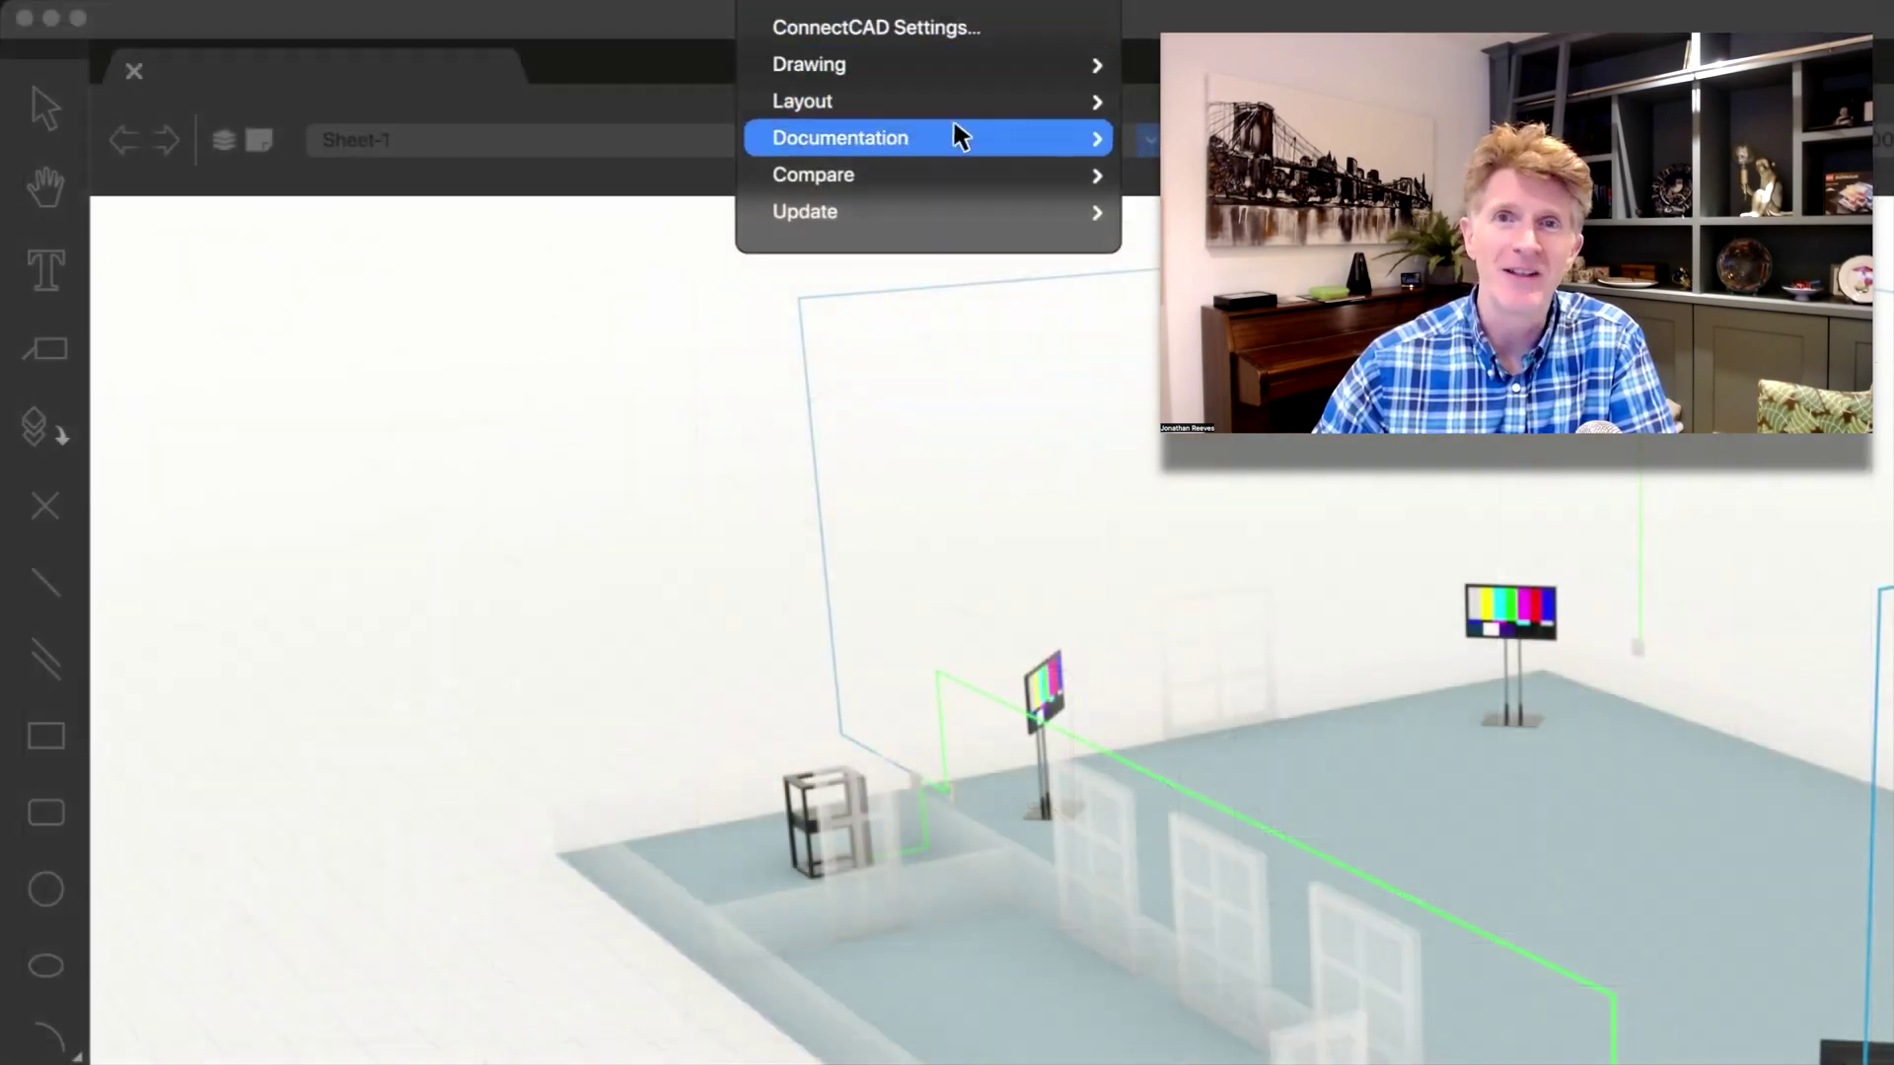
mouse_move(956, 131)
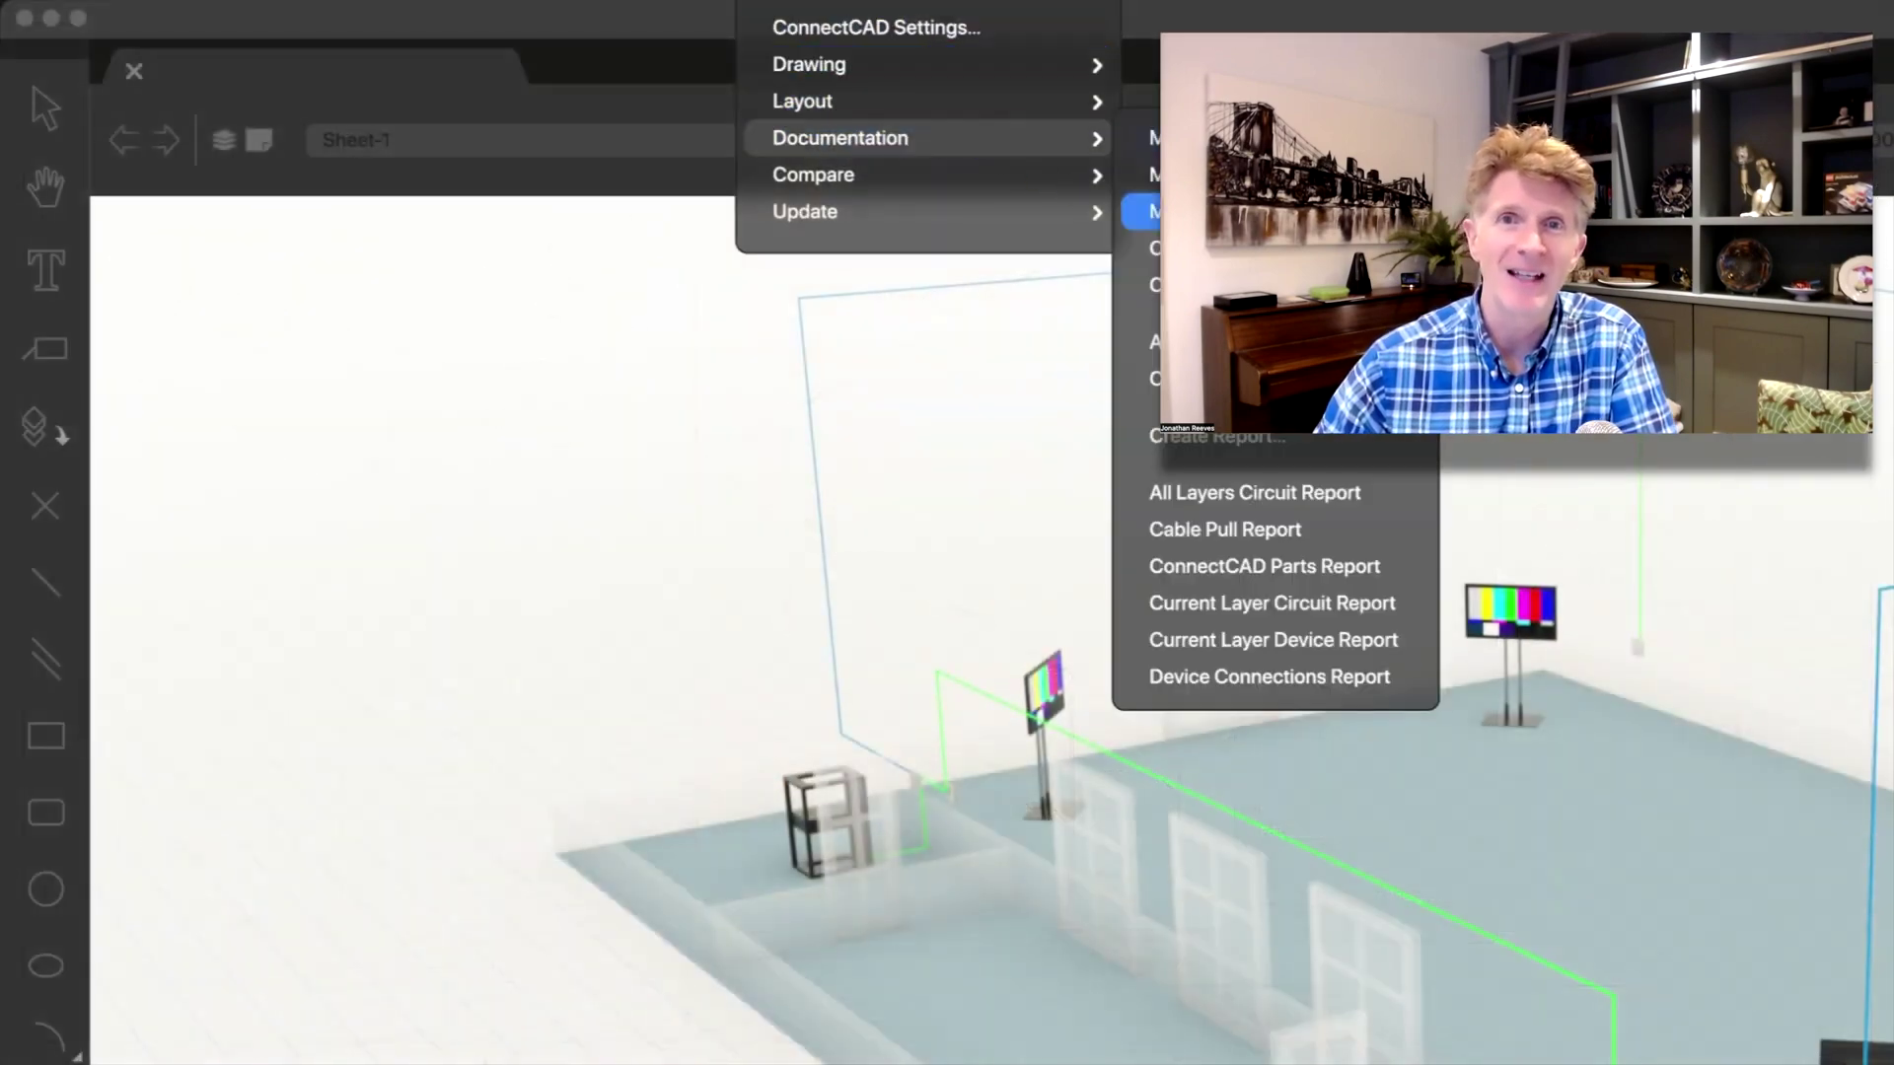
click(1348, 254)
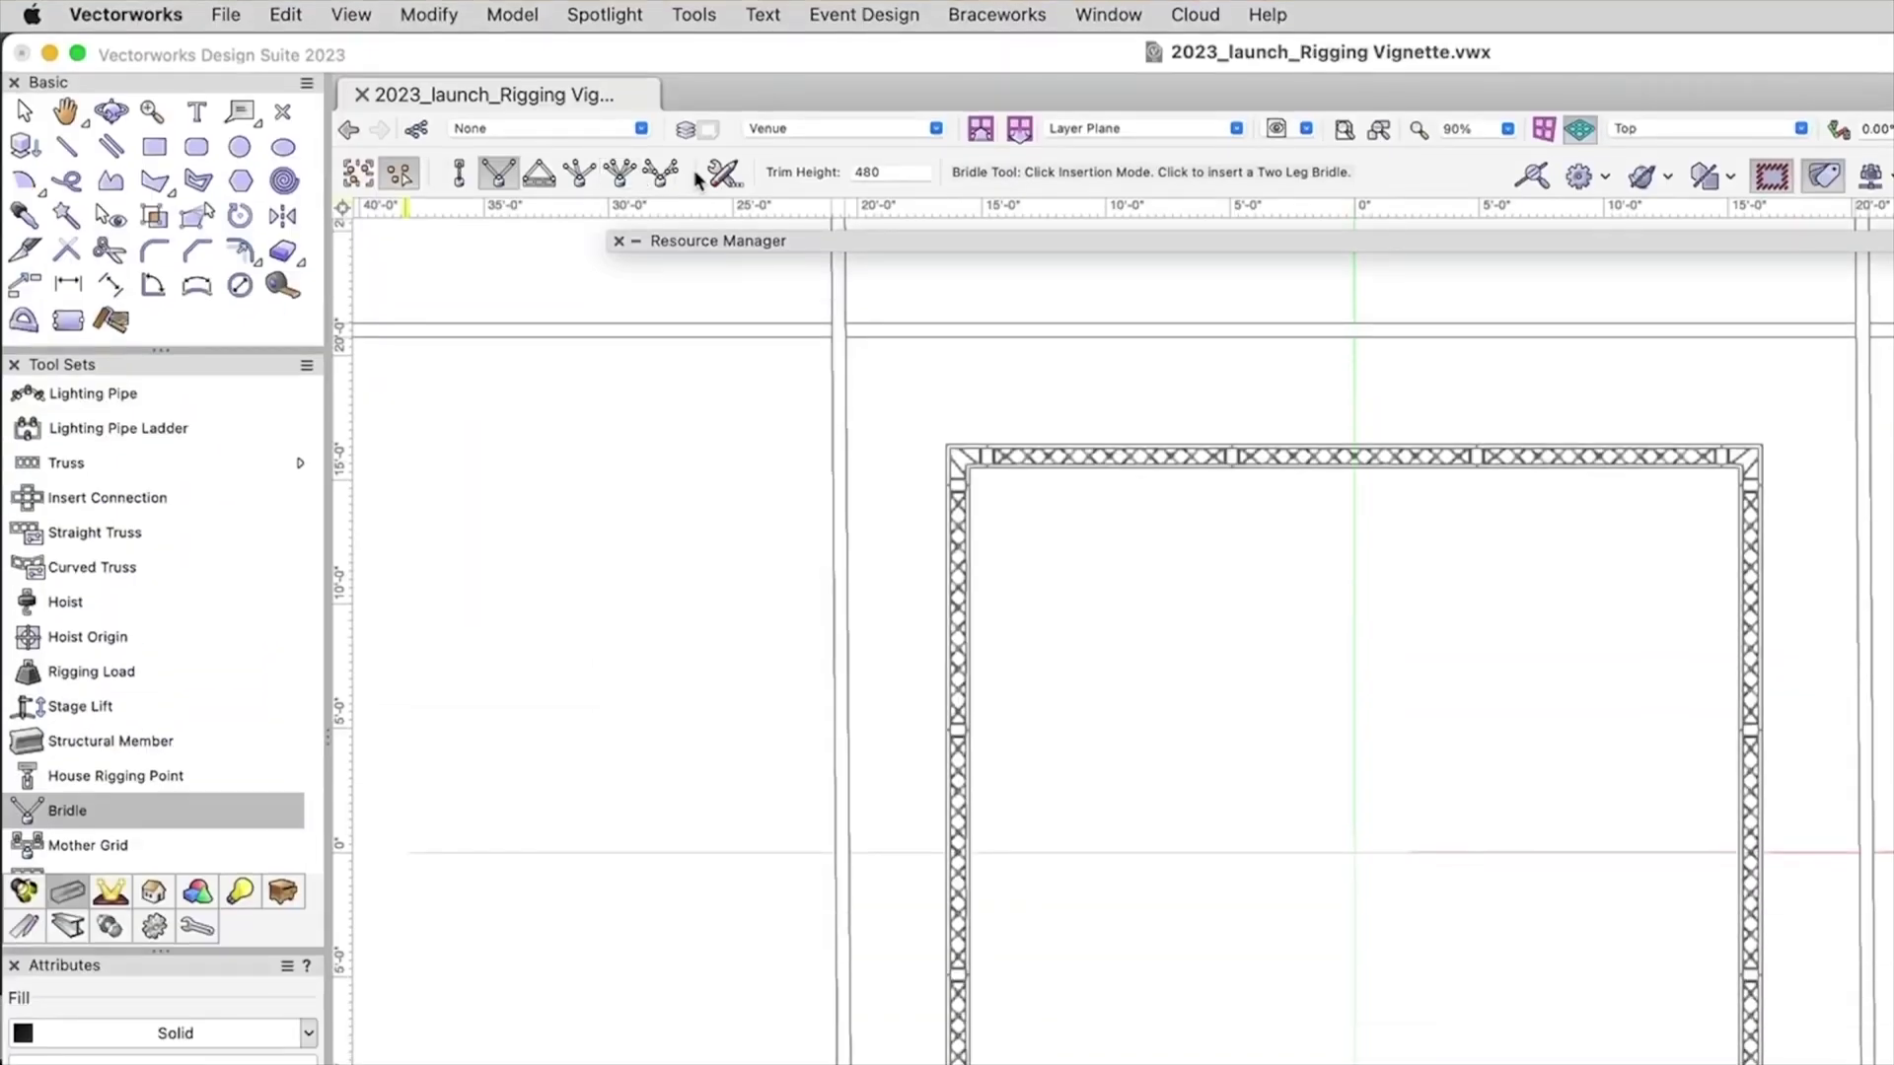
In the bridle's Down Leg Preferences, select the Hoist 1 Ton CM Lodestar Down symbol.
click(722, 173)
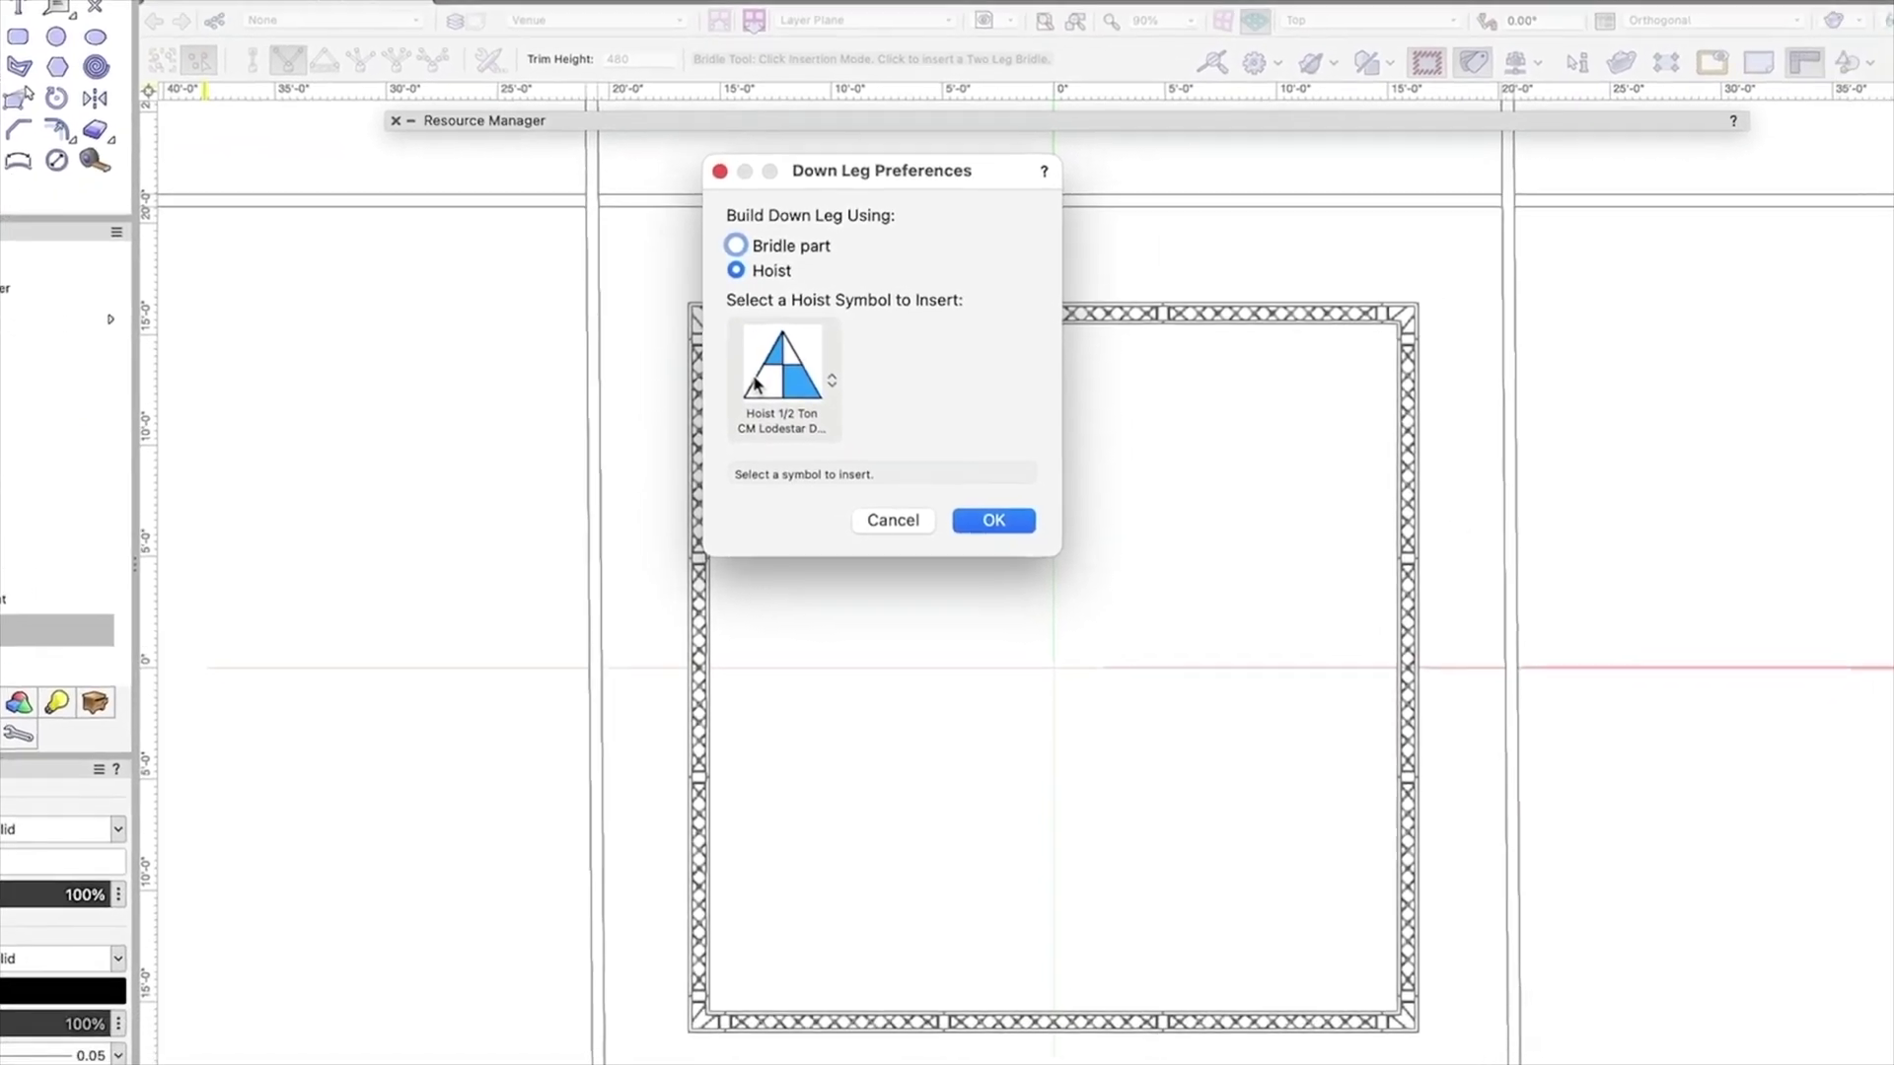
click(1051, 518)
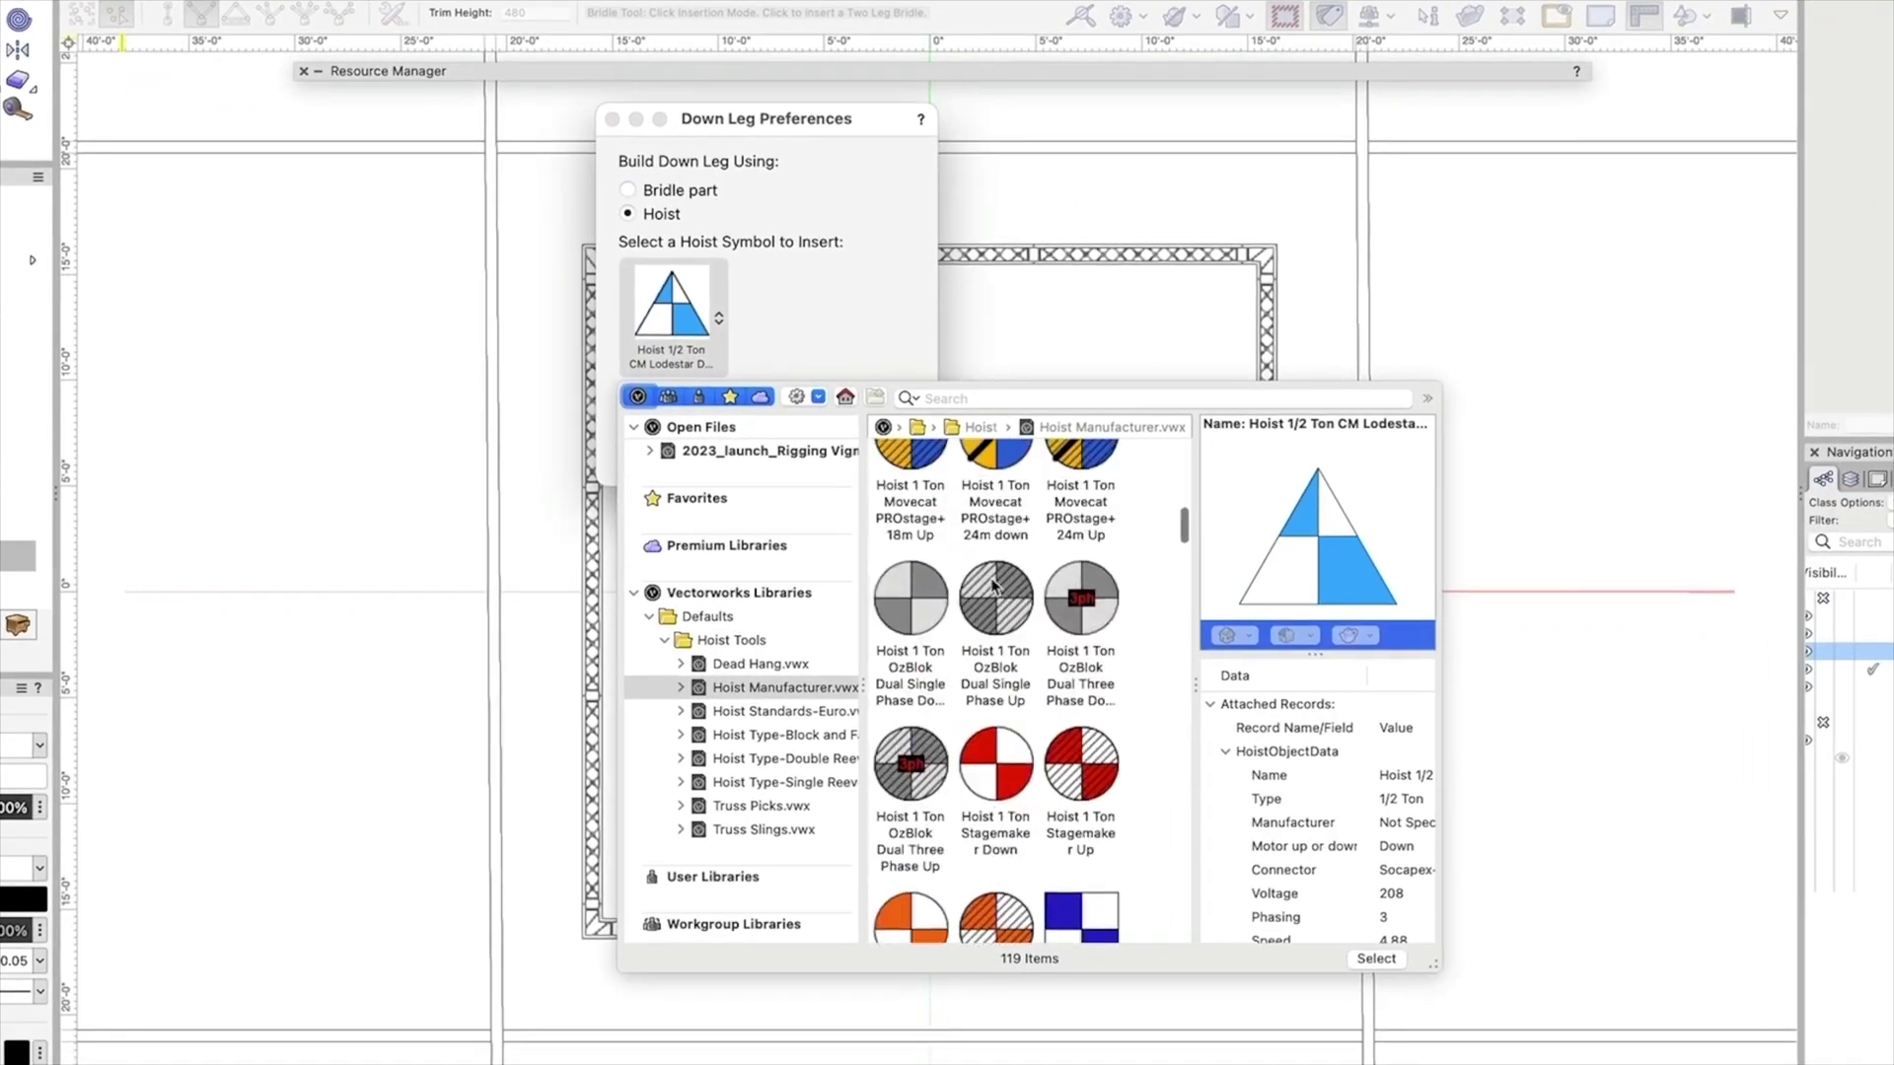
scroll(994, 552, up, 1)
double_click(999, 467)
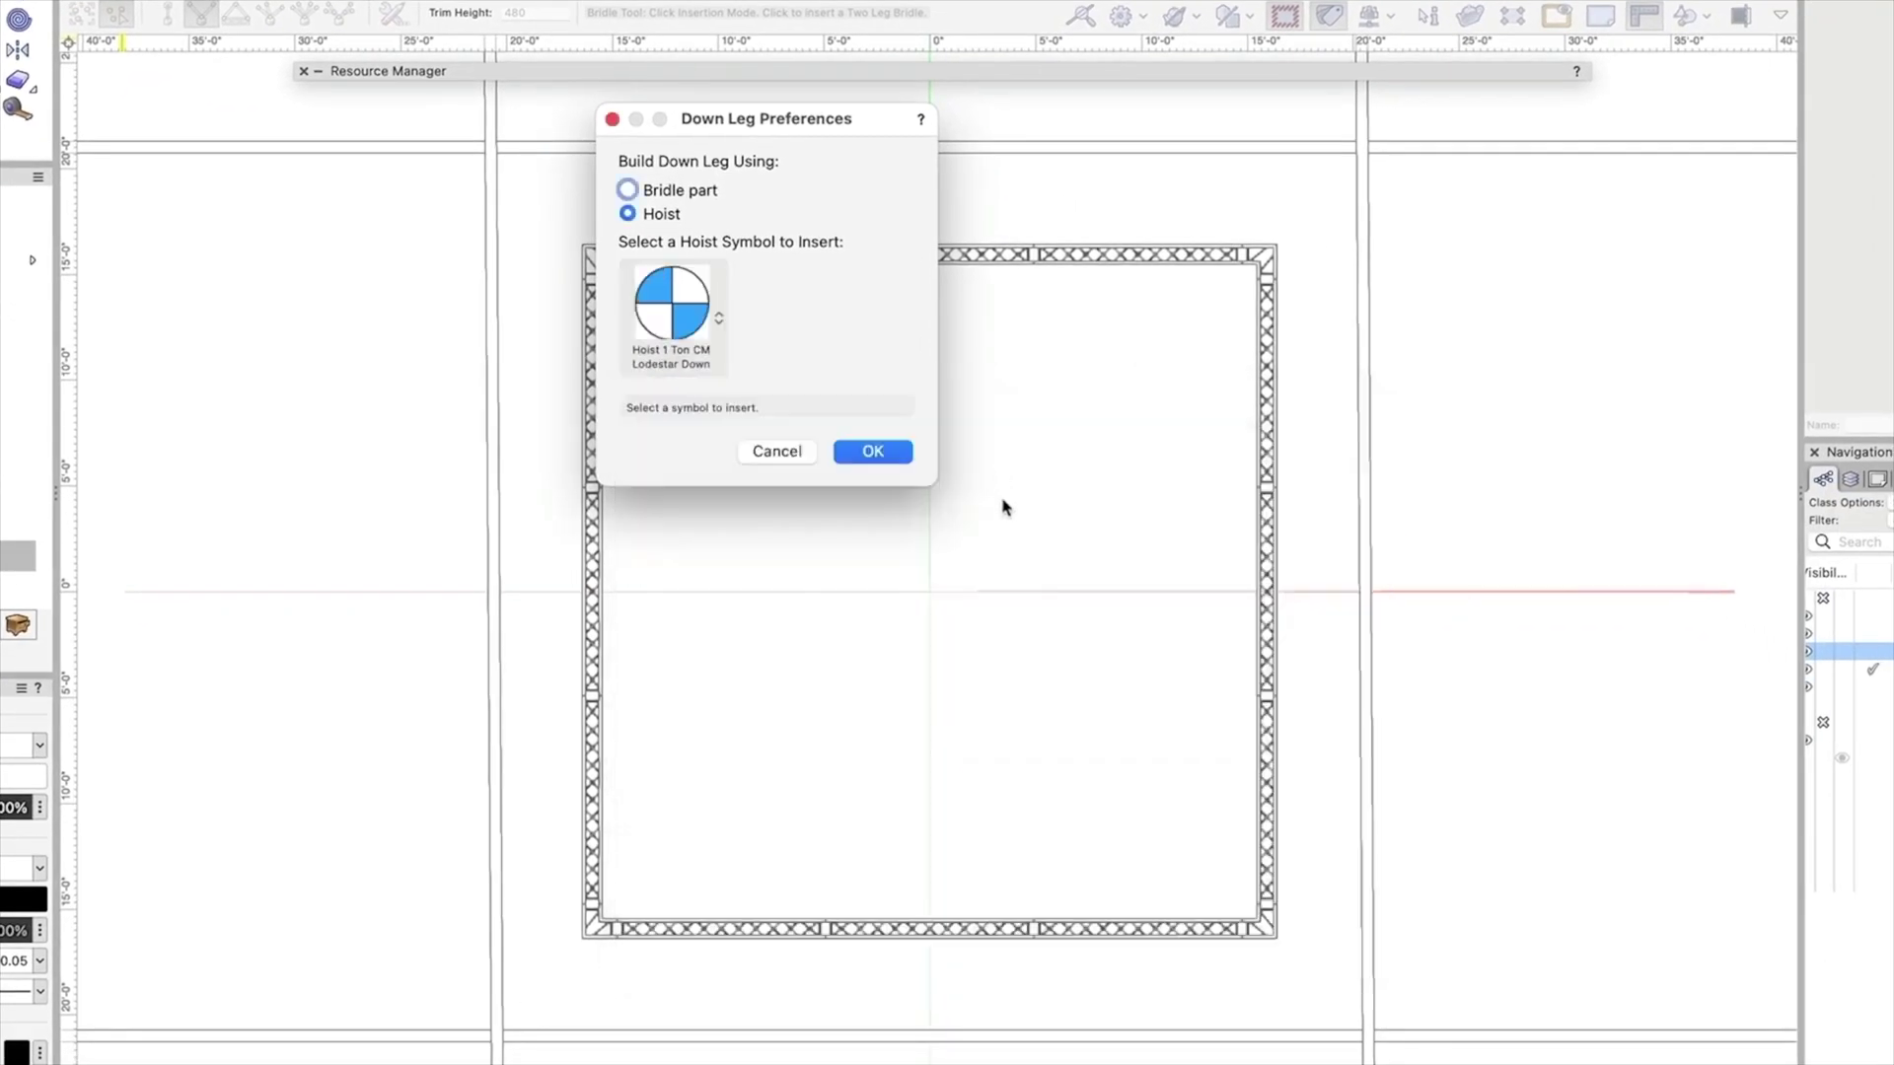
click(871, 452)
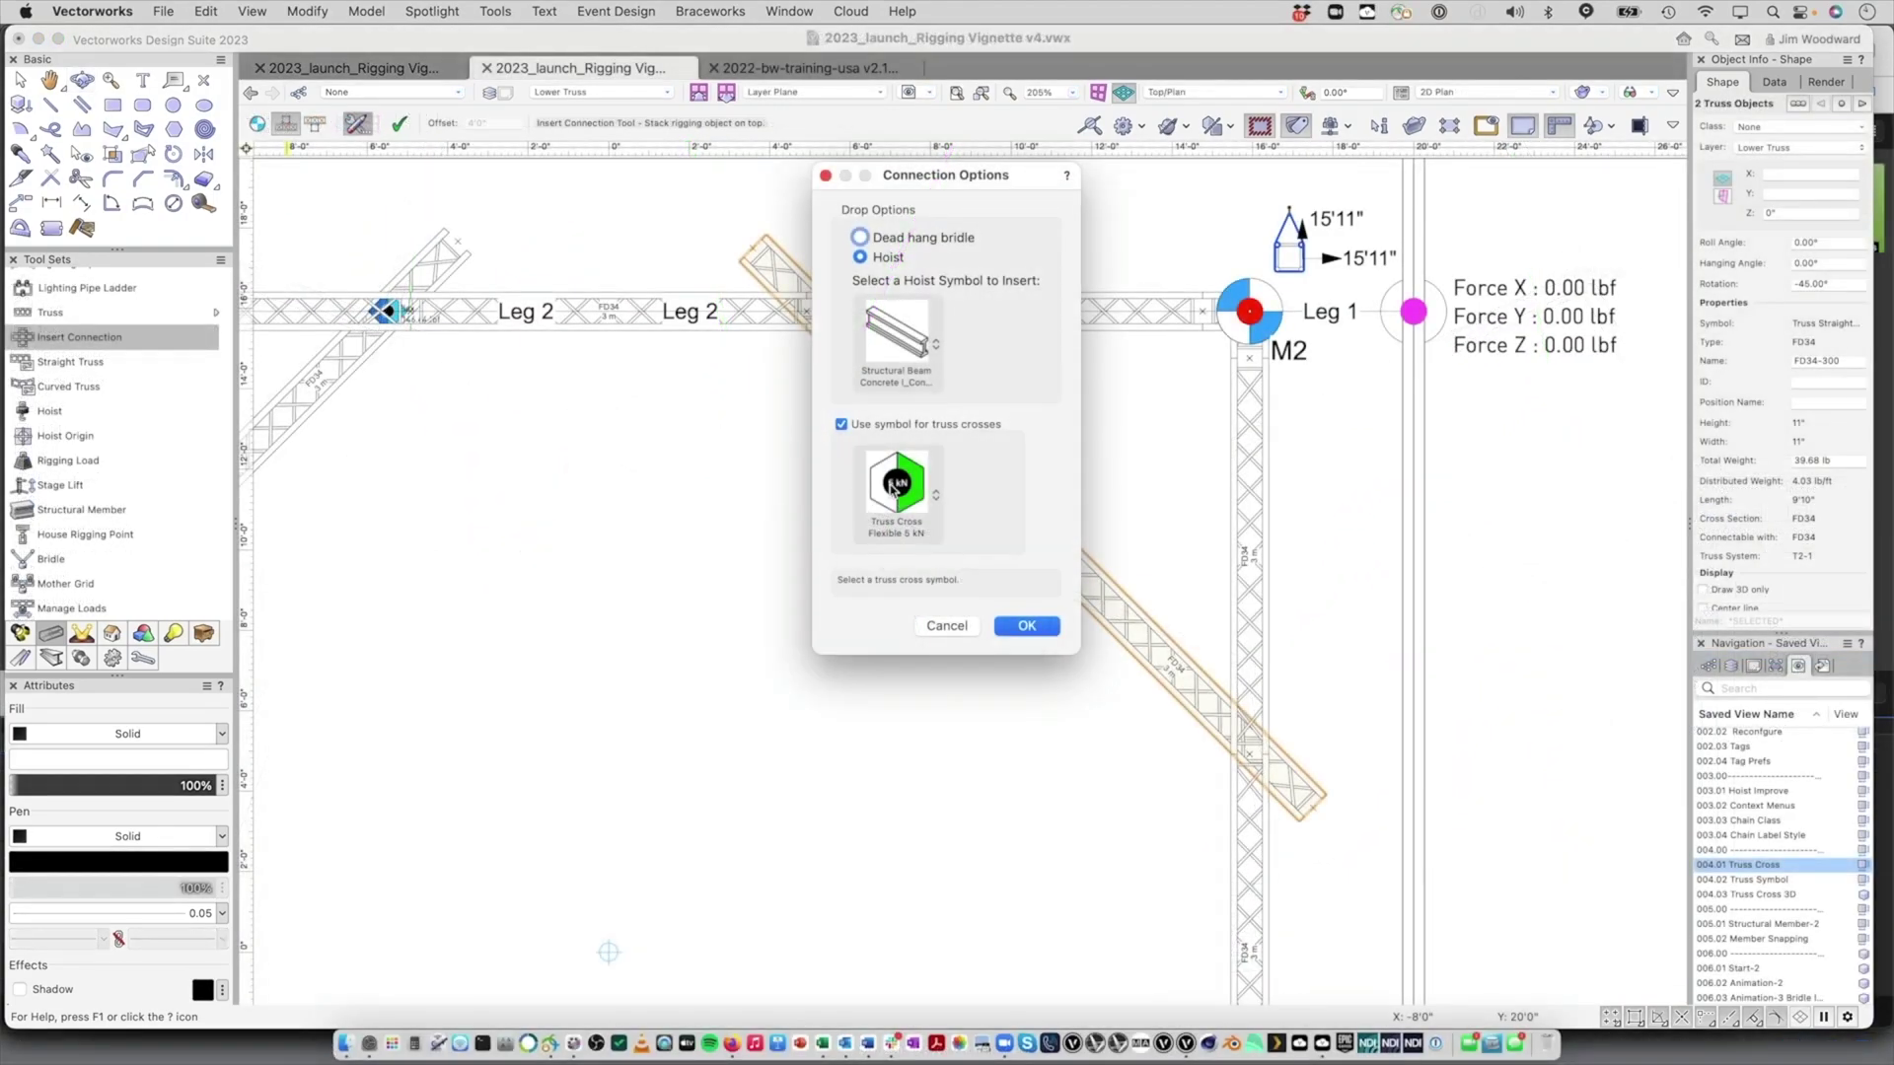
Set the truss cross to Truss Cross Rigid 2 kN with the 45 Swivel symbol.
click(893, 483)
double_click(1158, 769)
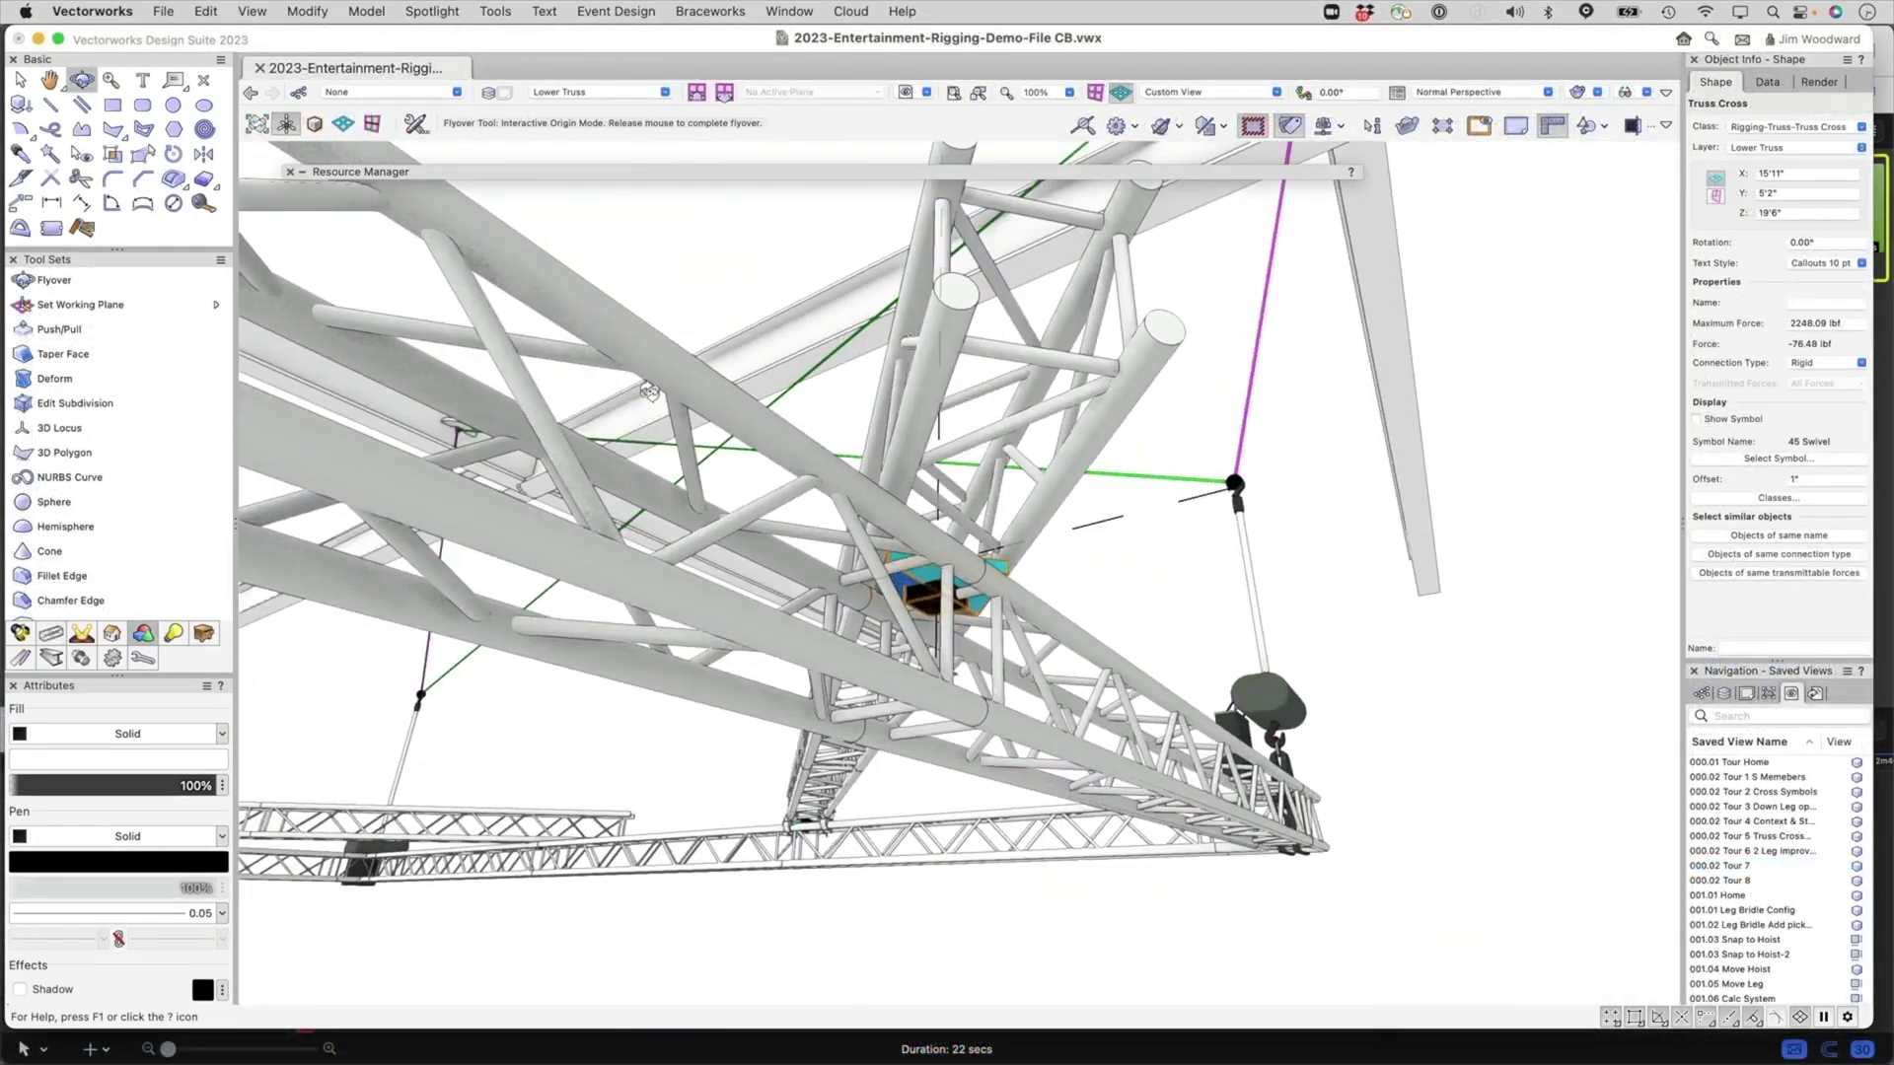
click(1778, 458)
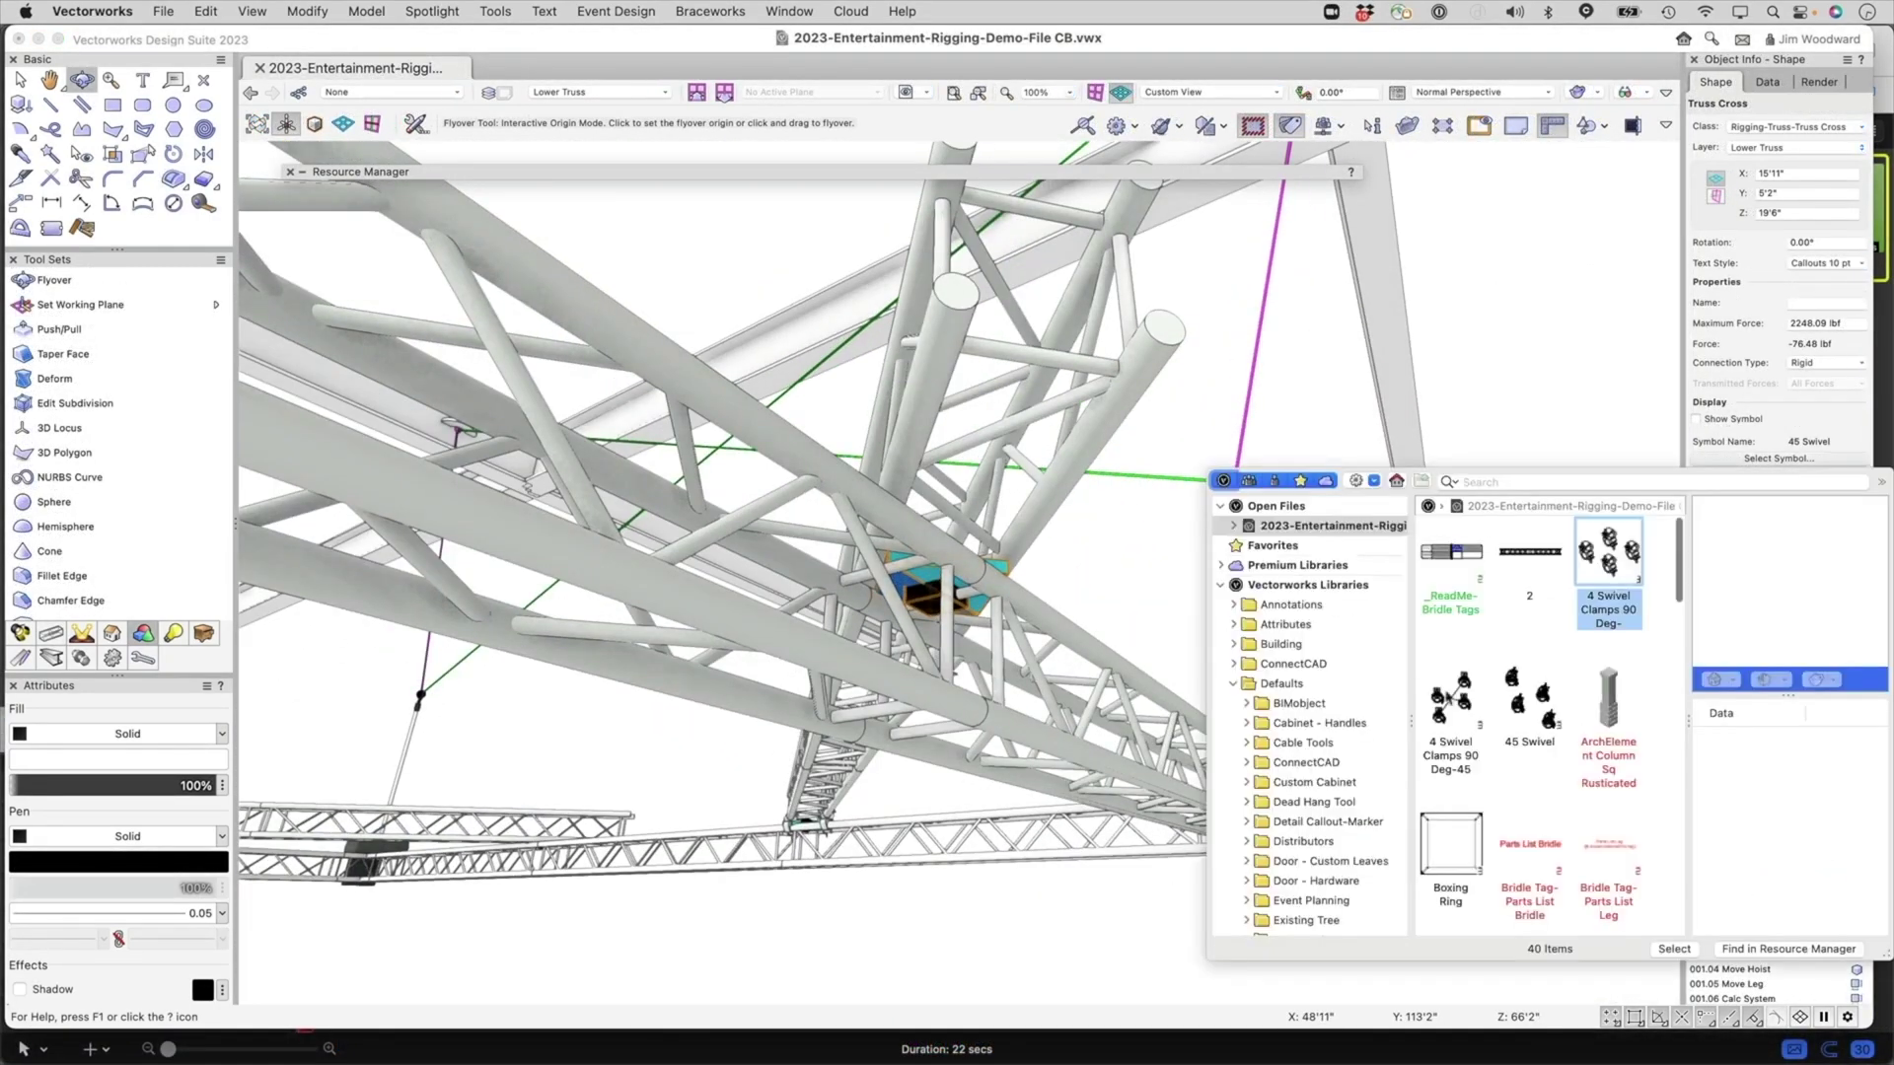
double_click(1527, 718)
drag(924, 525, 971, 498)
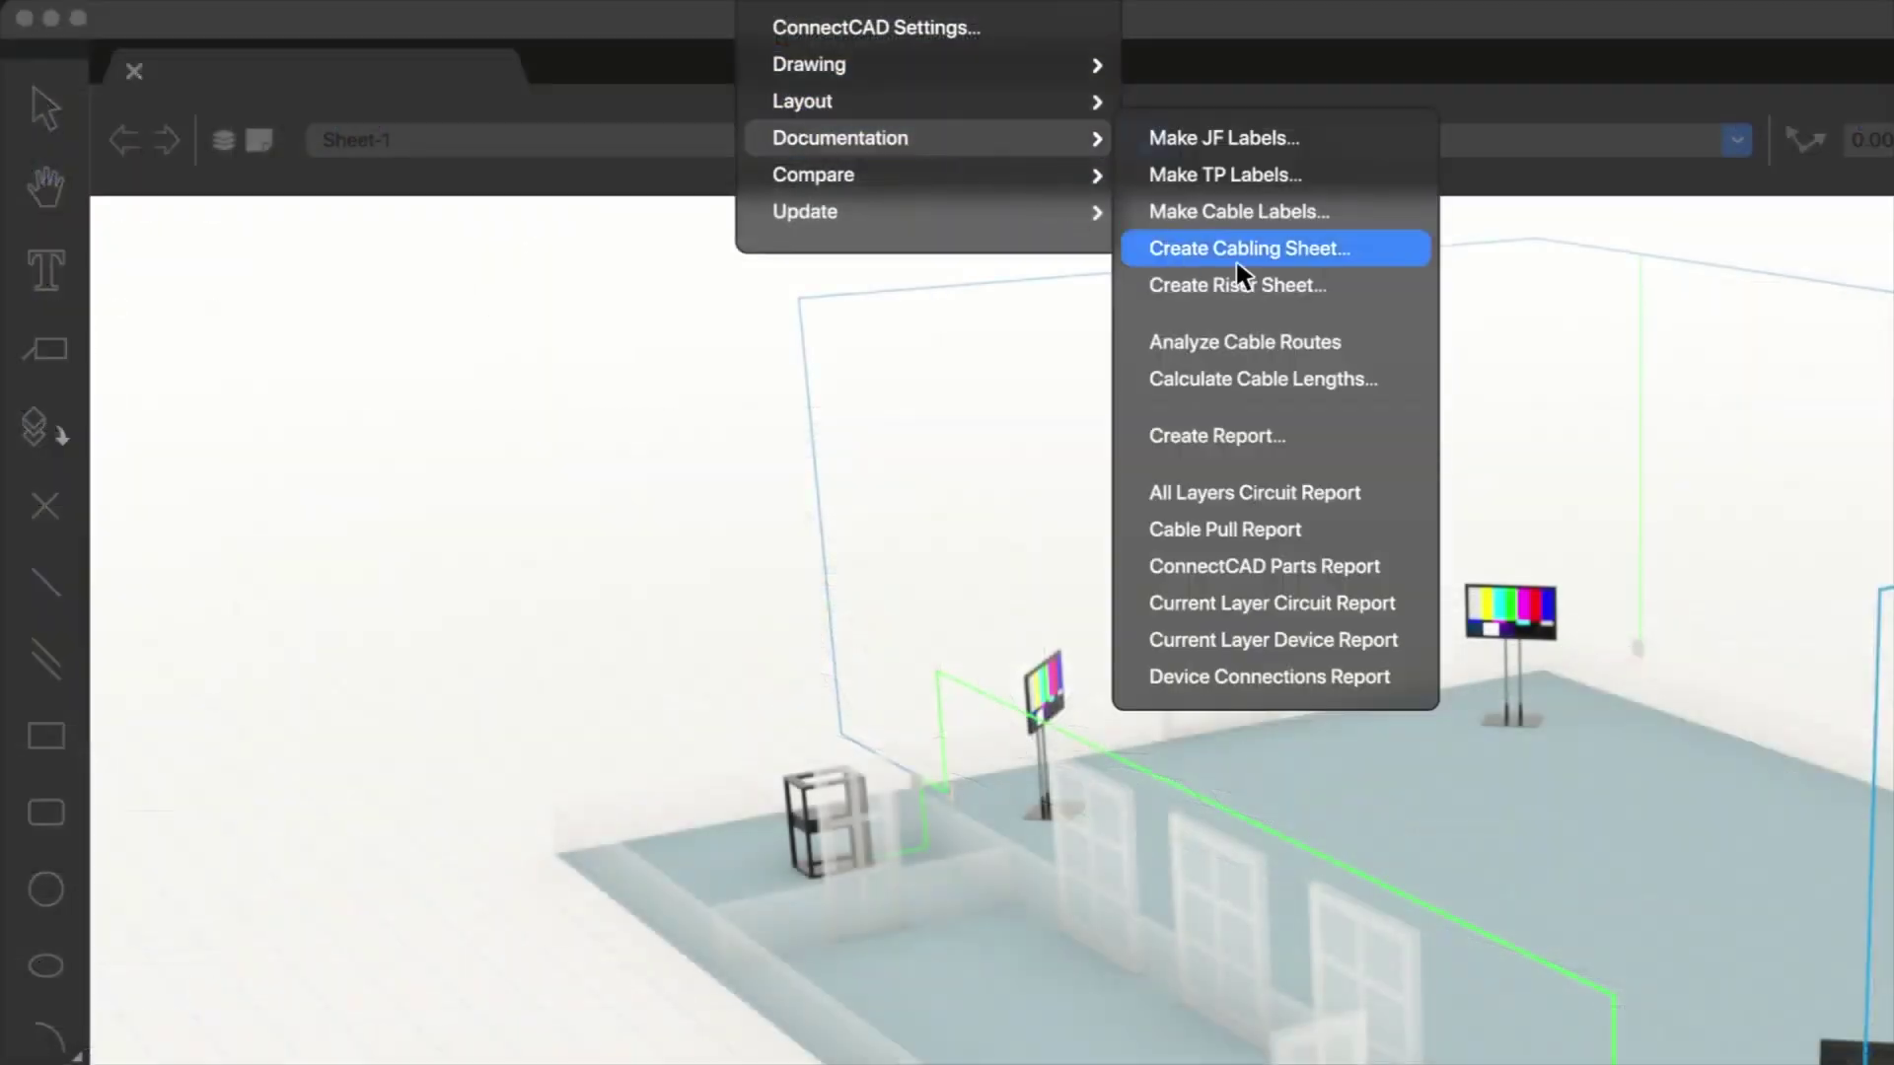
Create a riser sheet on Sht-1 [Riser Diagram] with a Left Isometric view.
click(1354, 283)
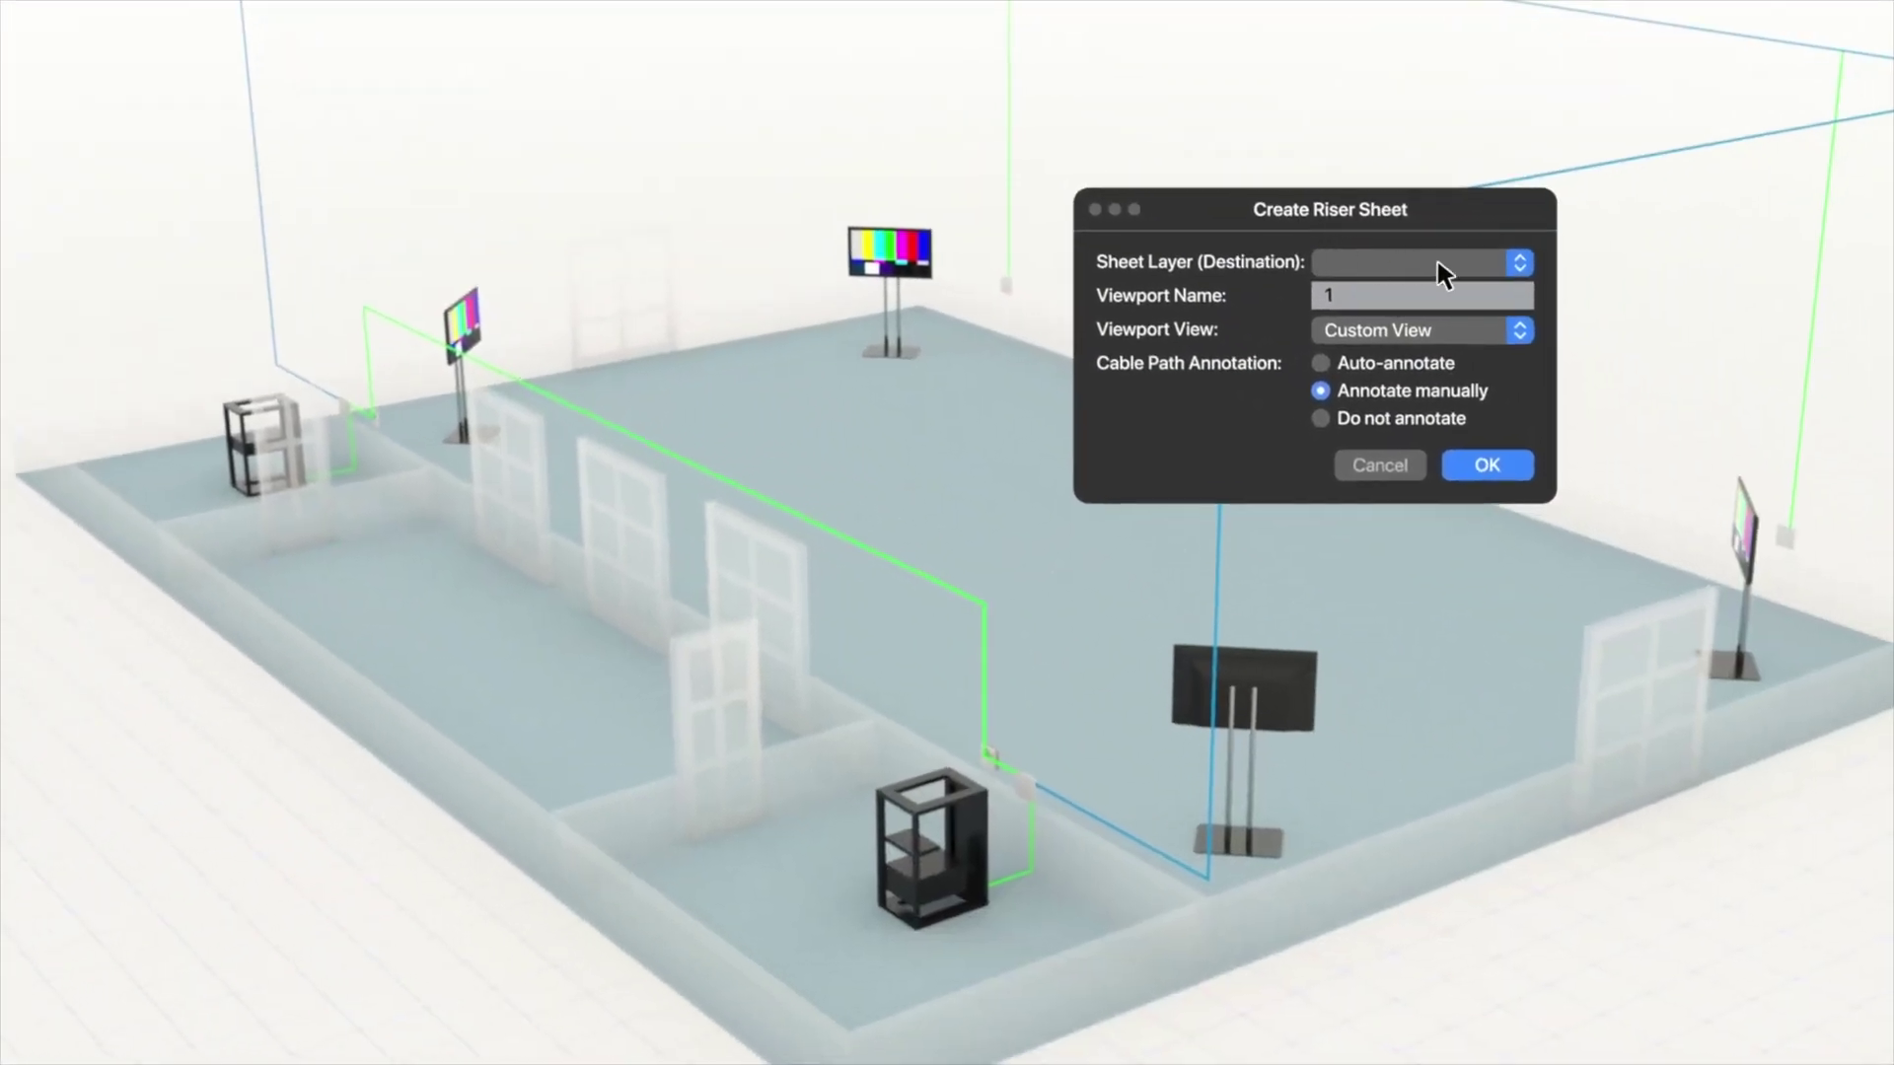
click(1442, 266)
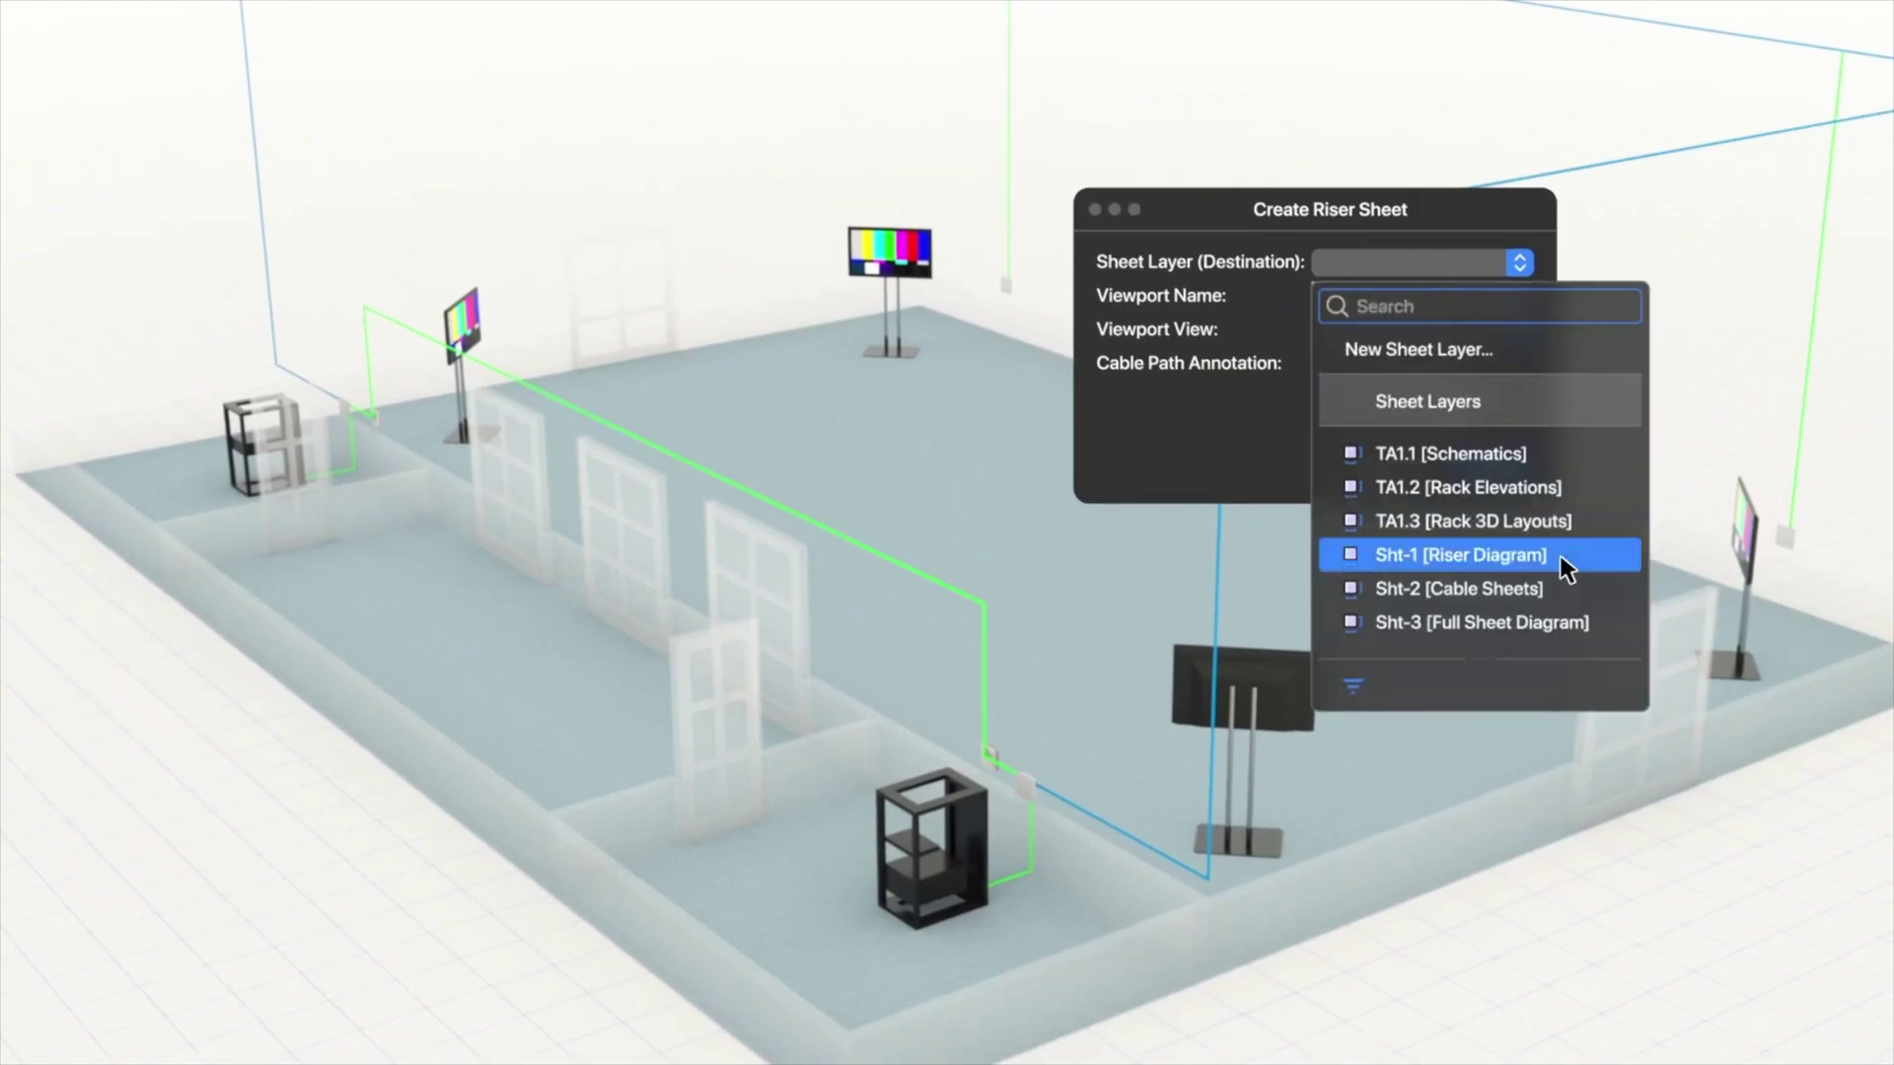
click(1560, 554)
click(1489, 341)
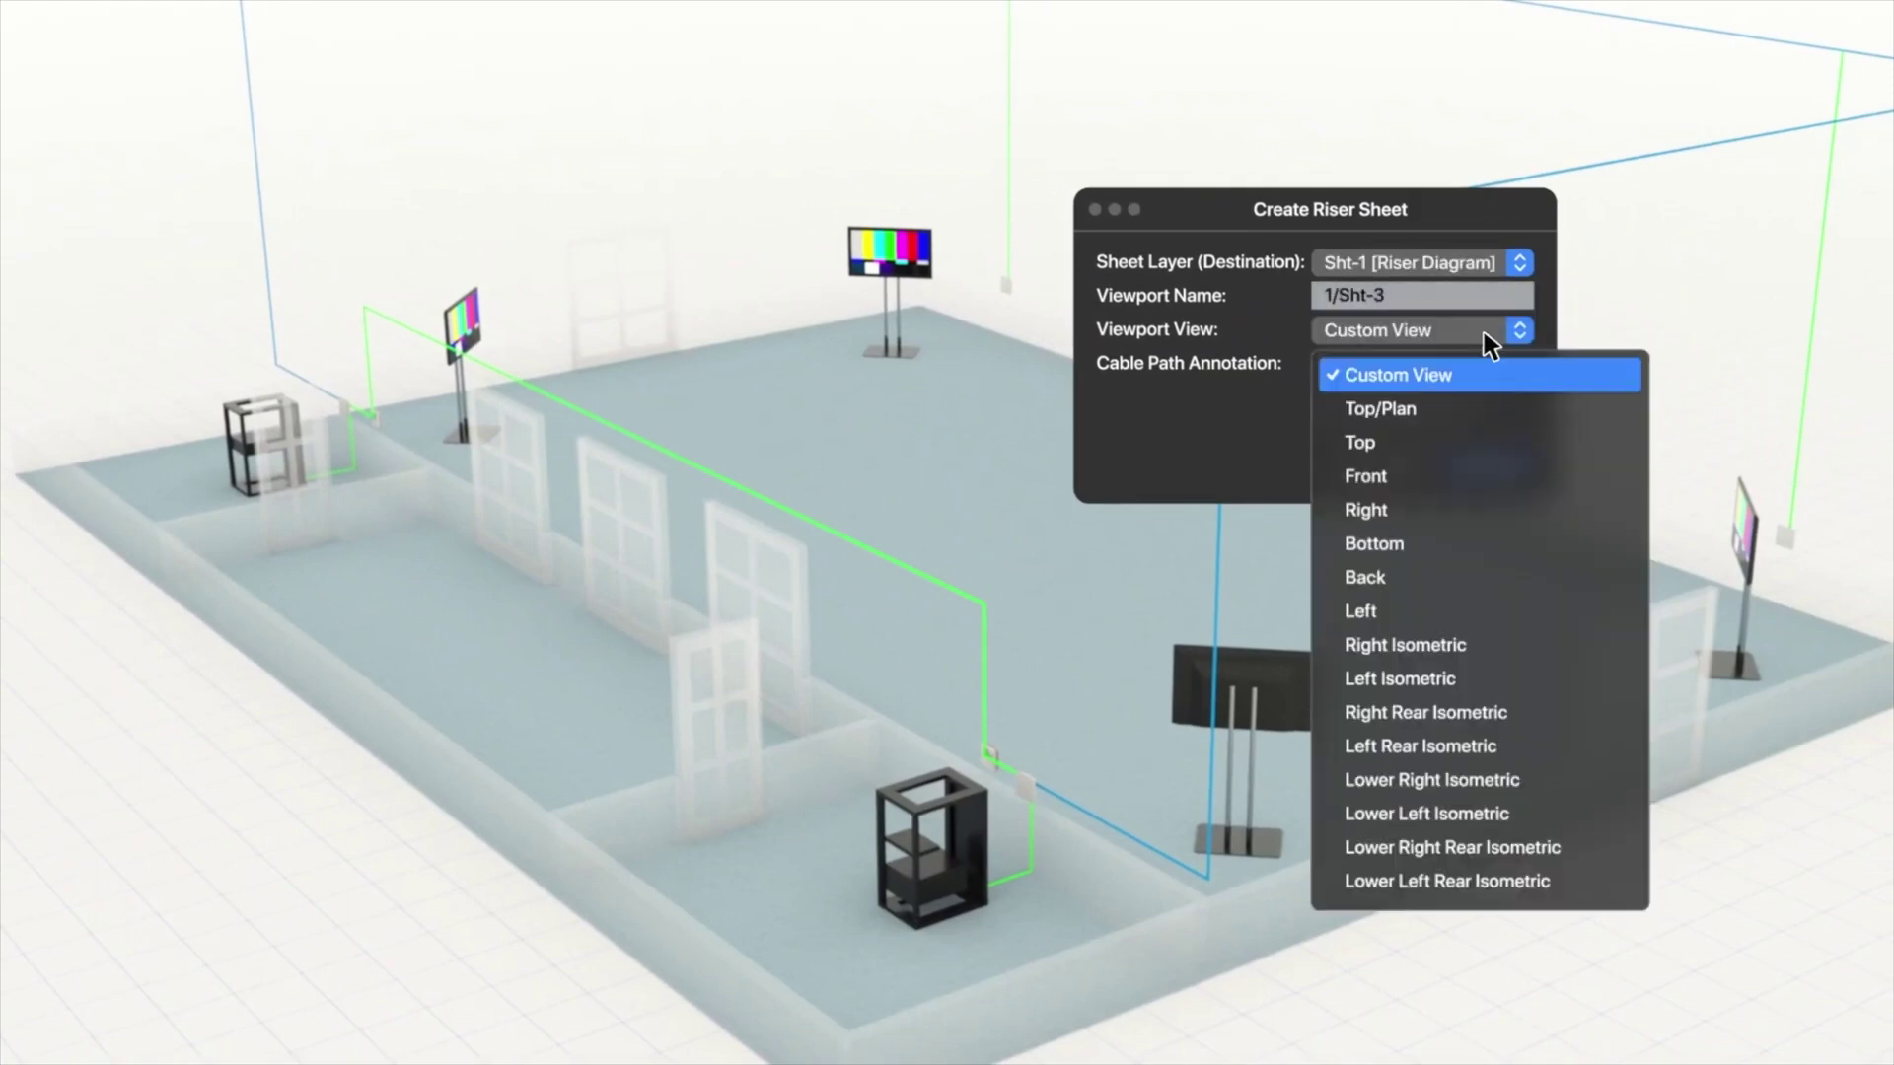
click(1515, 689)
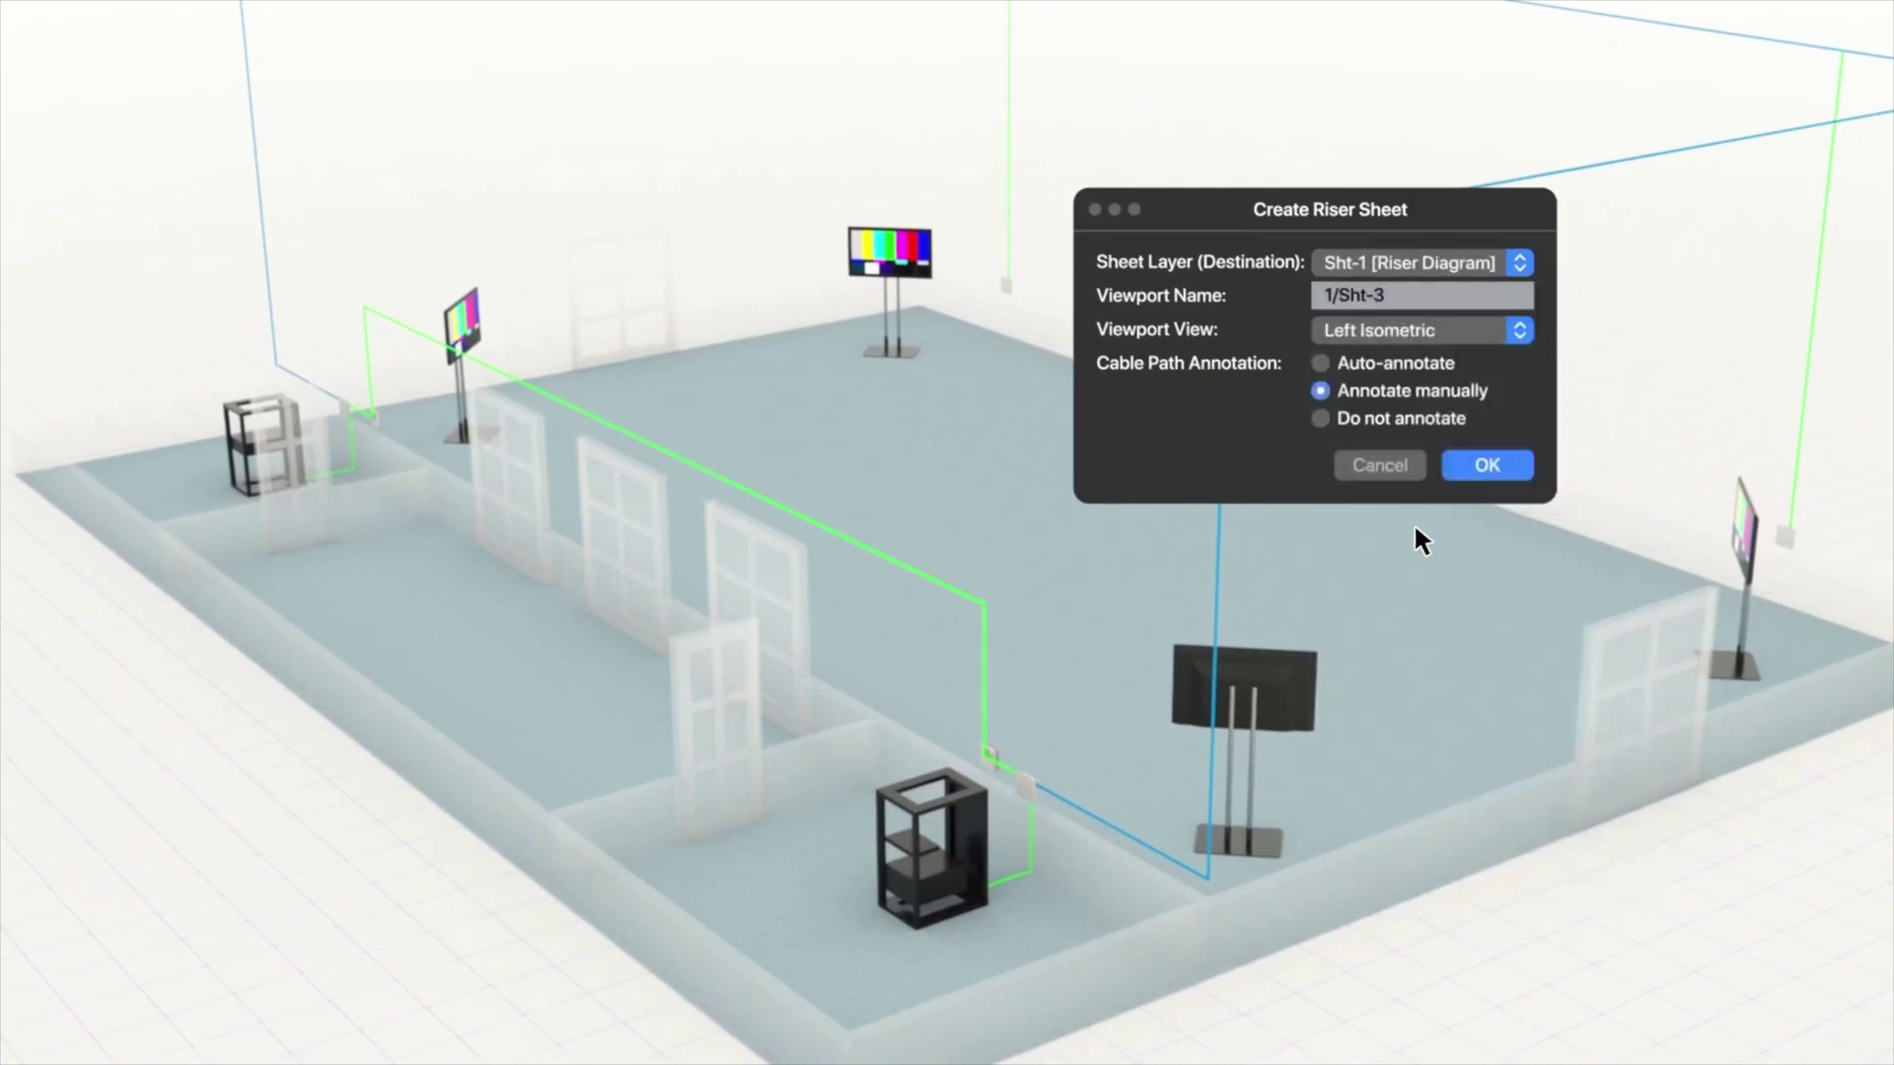
click(1486, 466)
Generate a cabling sheet with the default settings.
right_click(1233, 244)
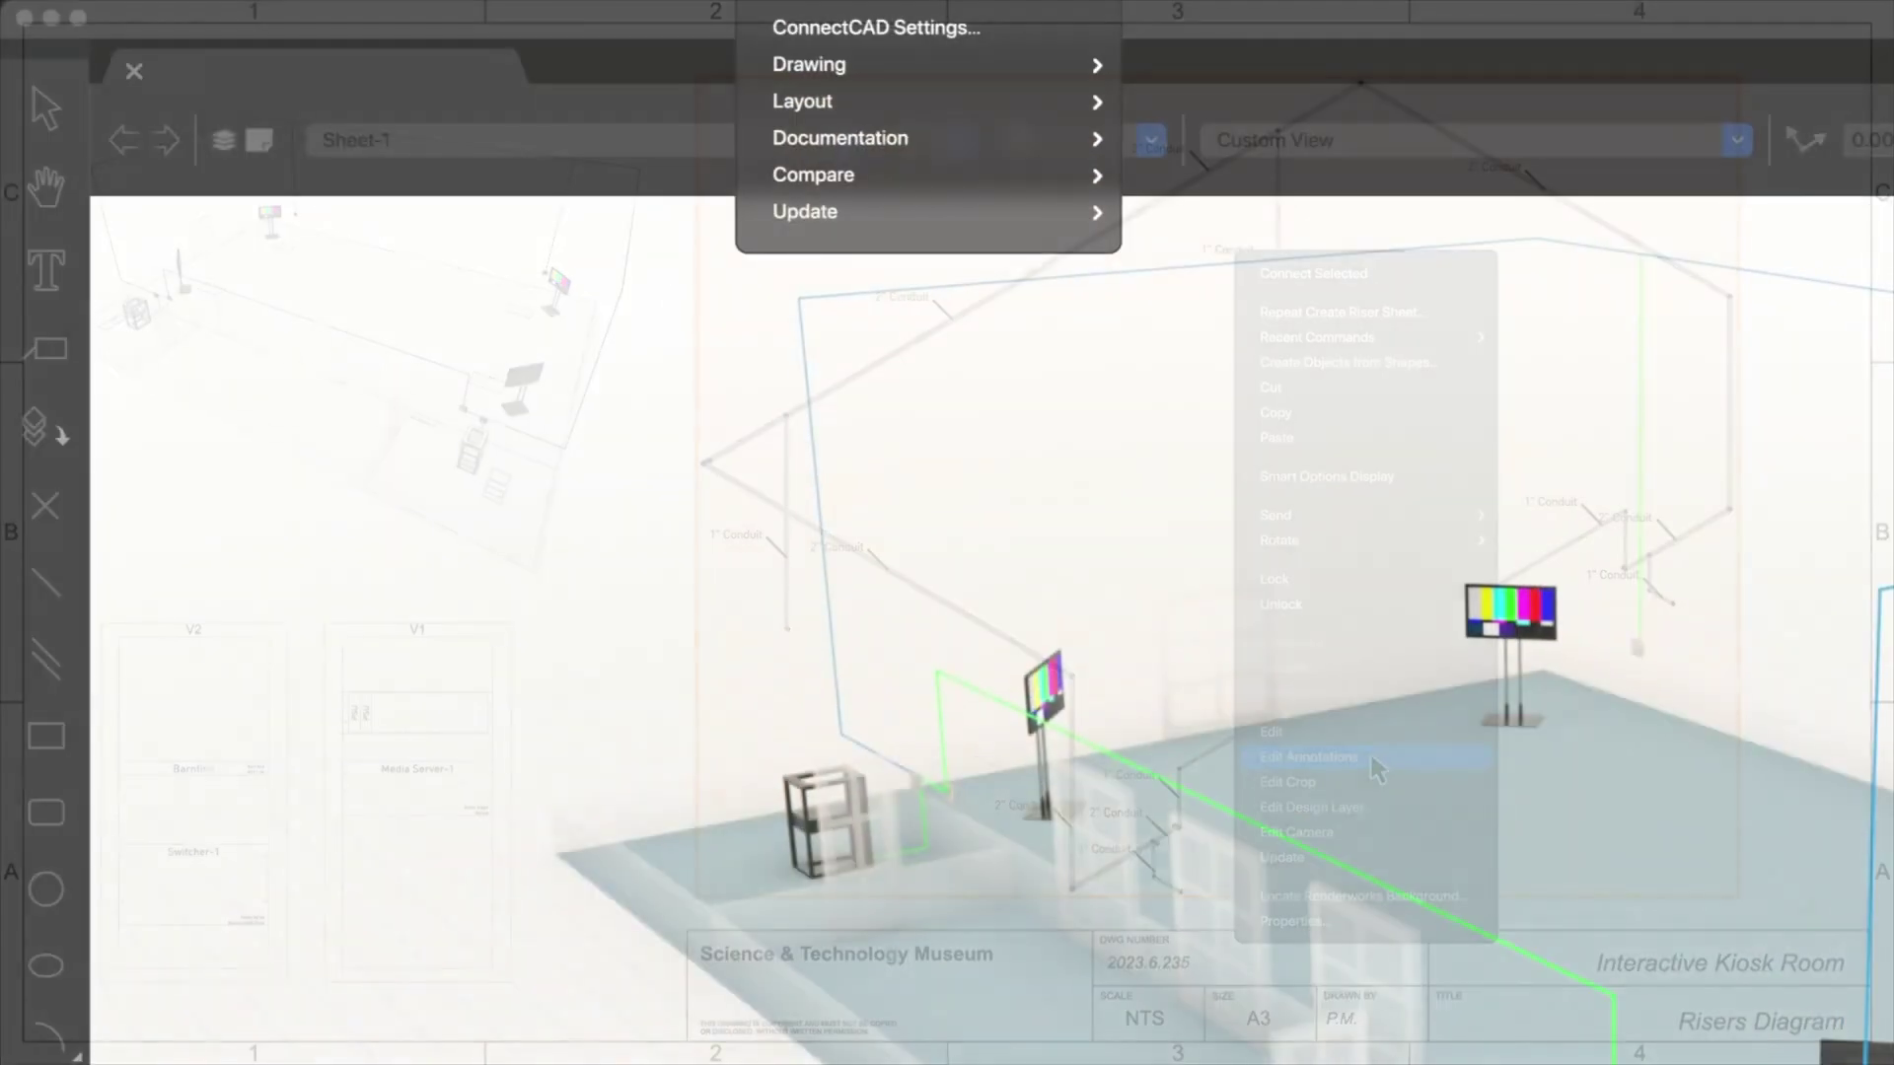
mouse_move(972, 139)
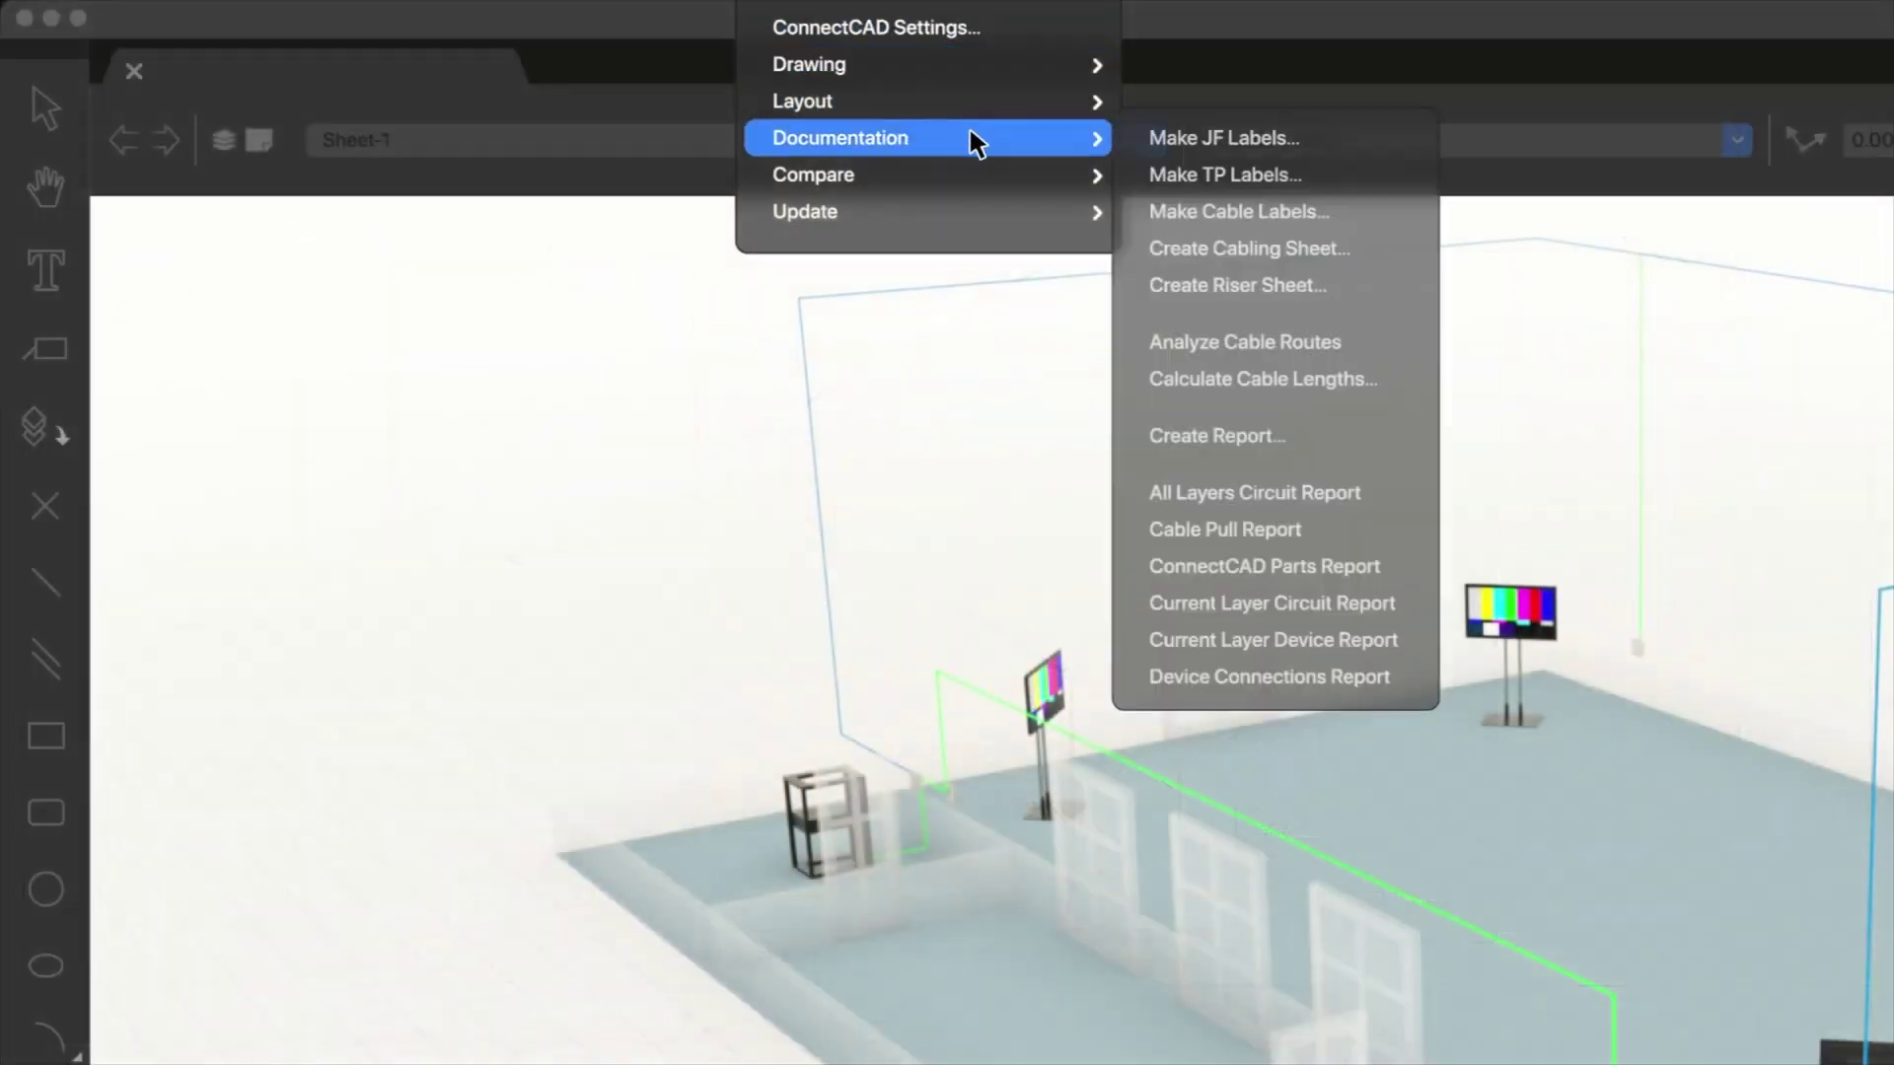
click(1353, 248)
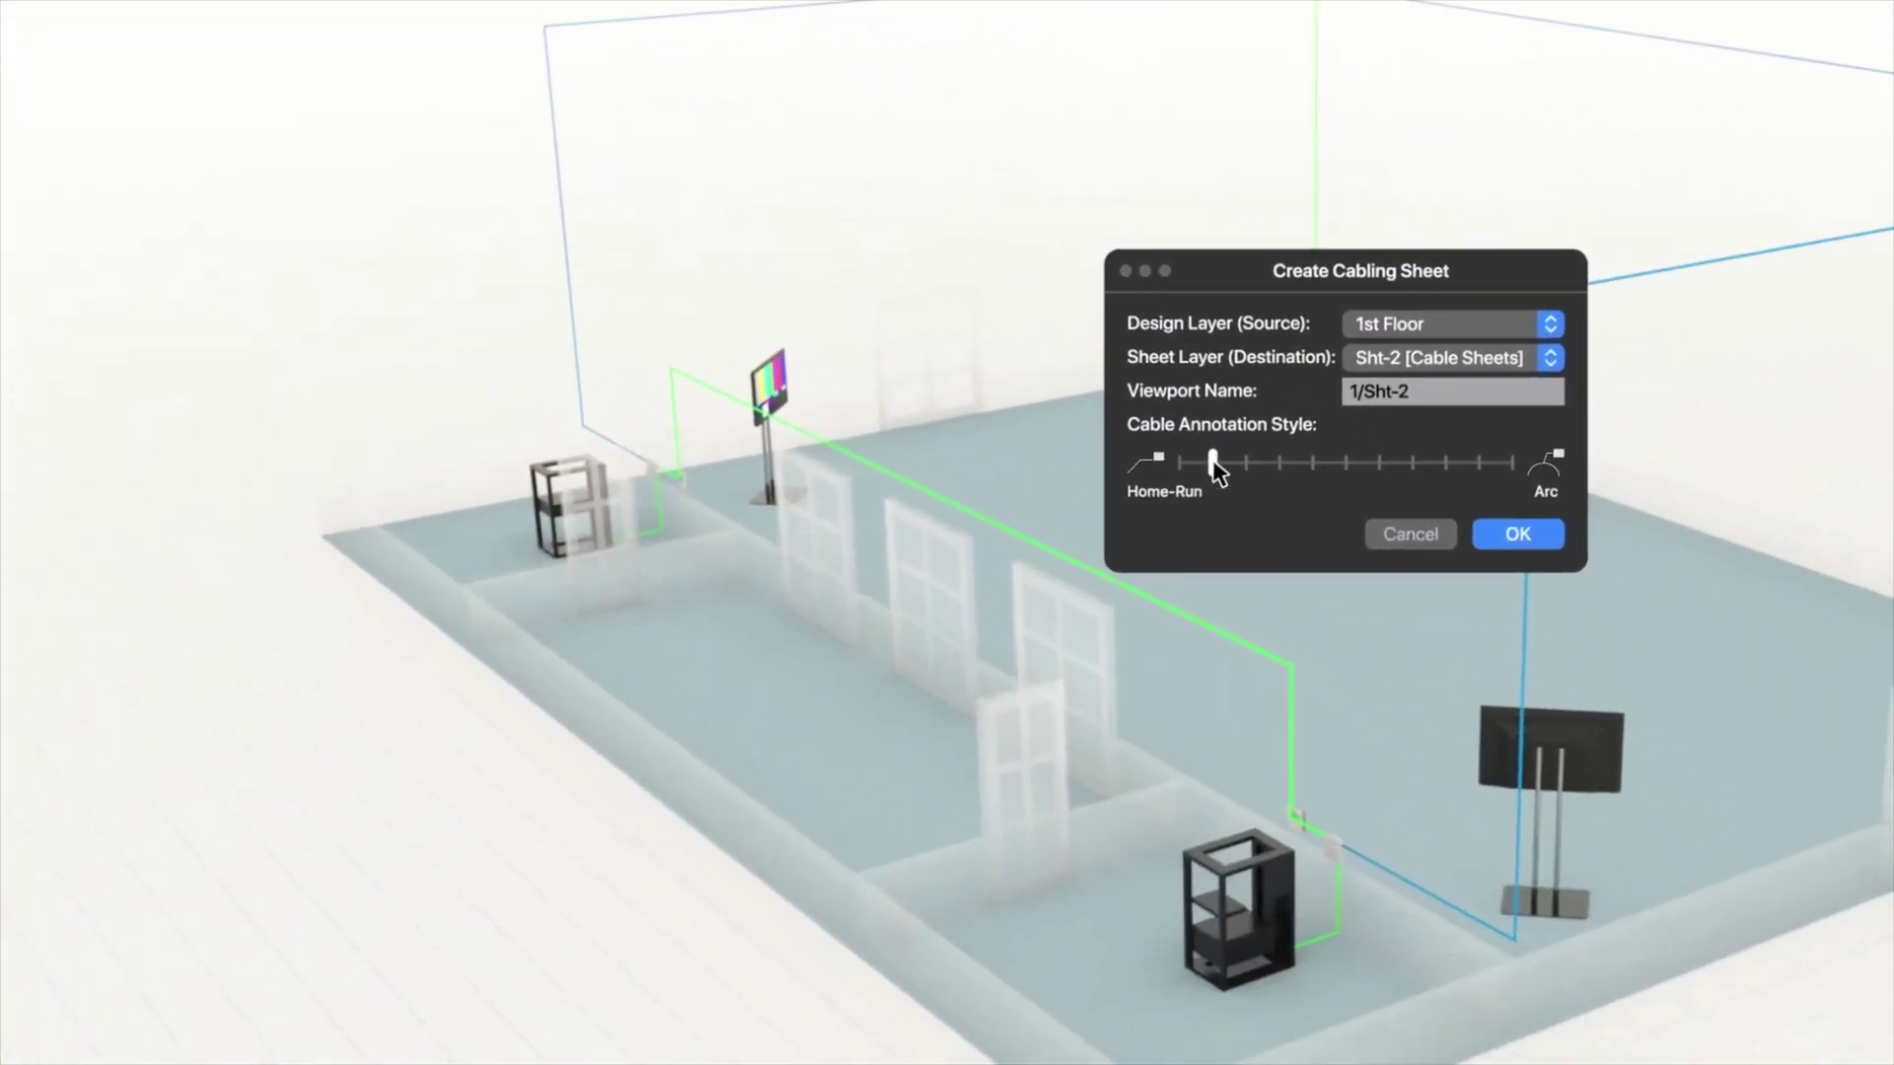
click(1517, 535)
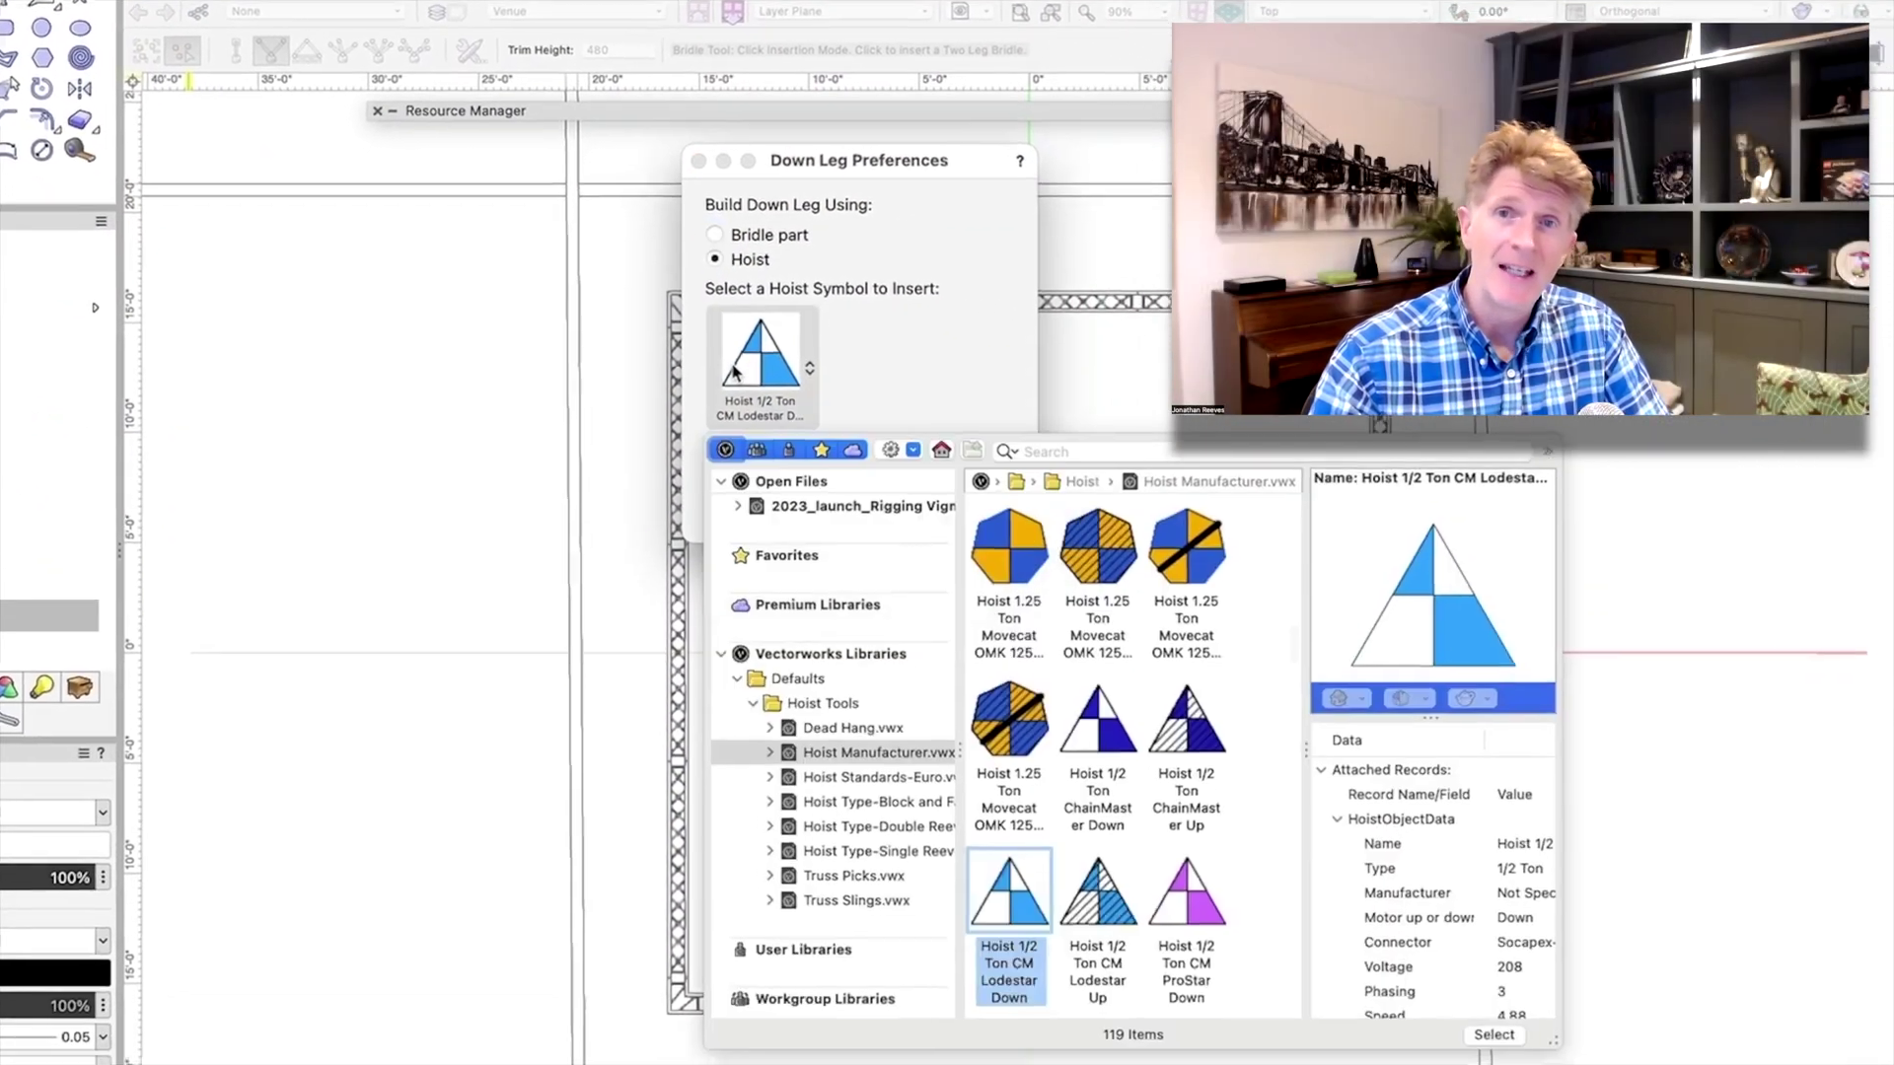
Pick Hoist 1 Ton CM Lodestar Down from the Hoist Manufacturer library for the down leg.
scroll(983, 570, up, 10)
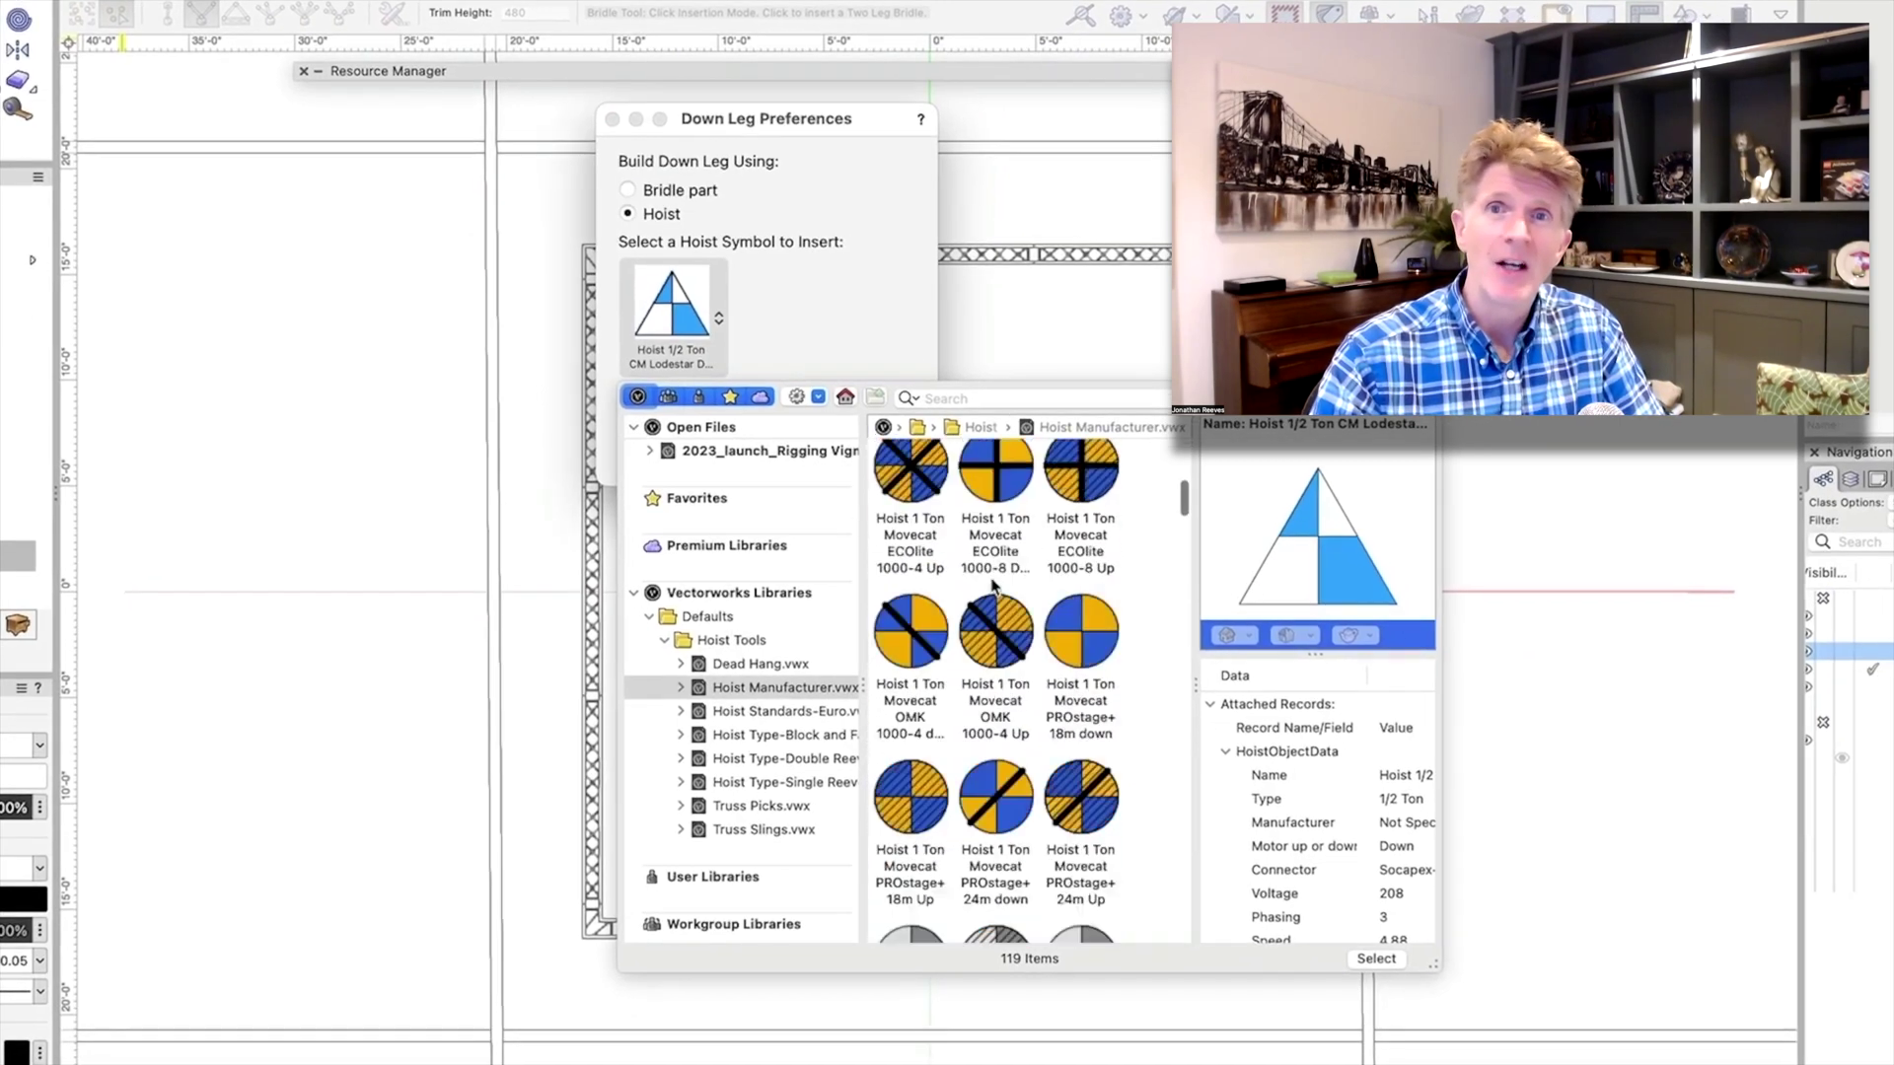
double_click(998, 471)
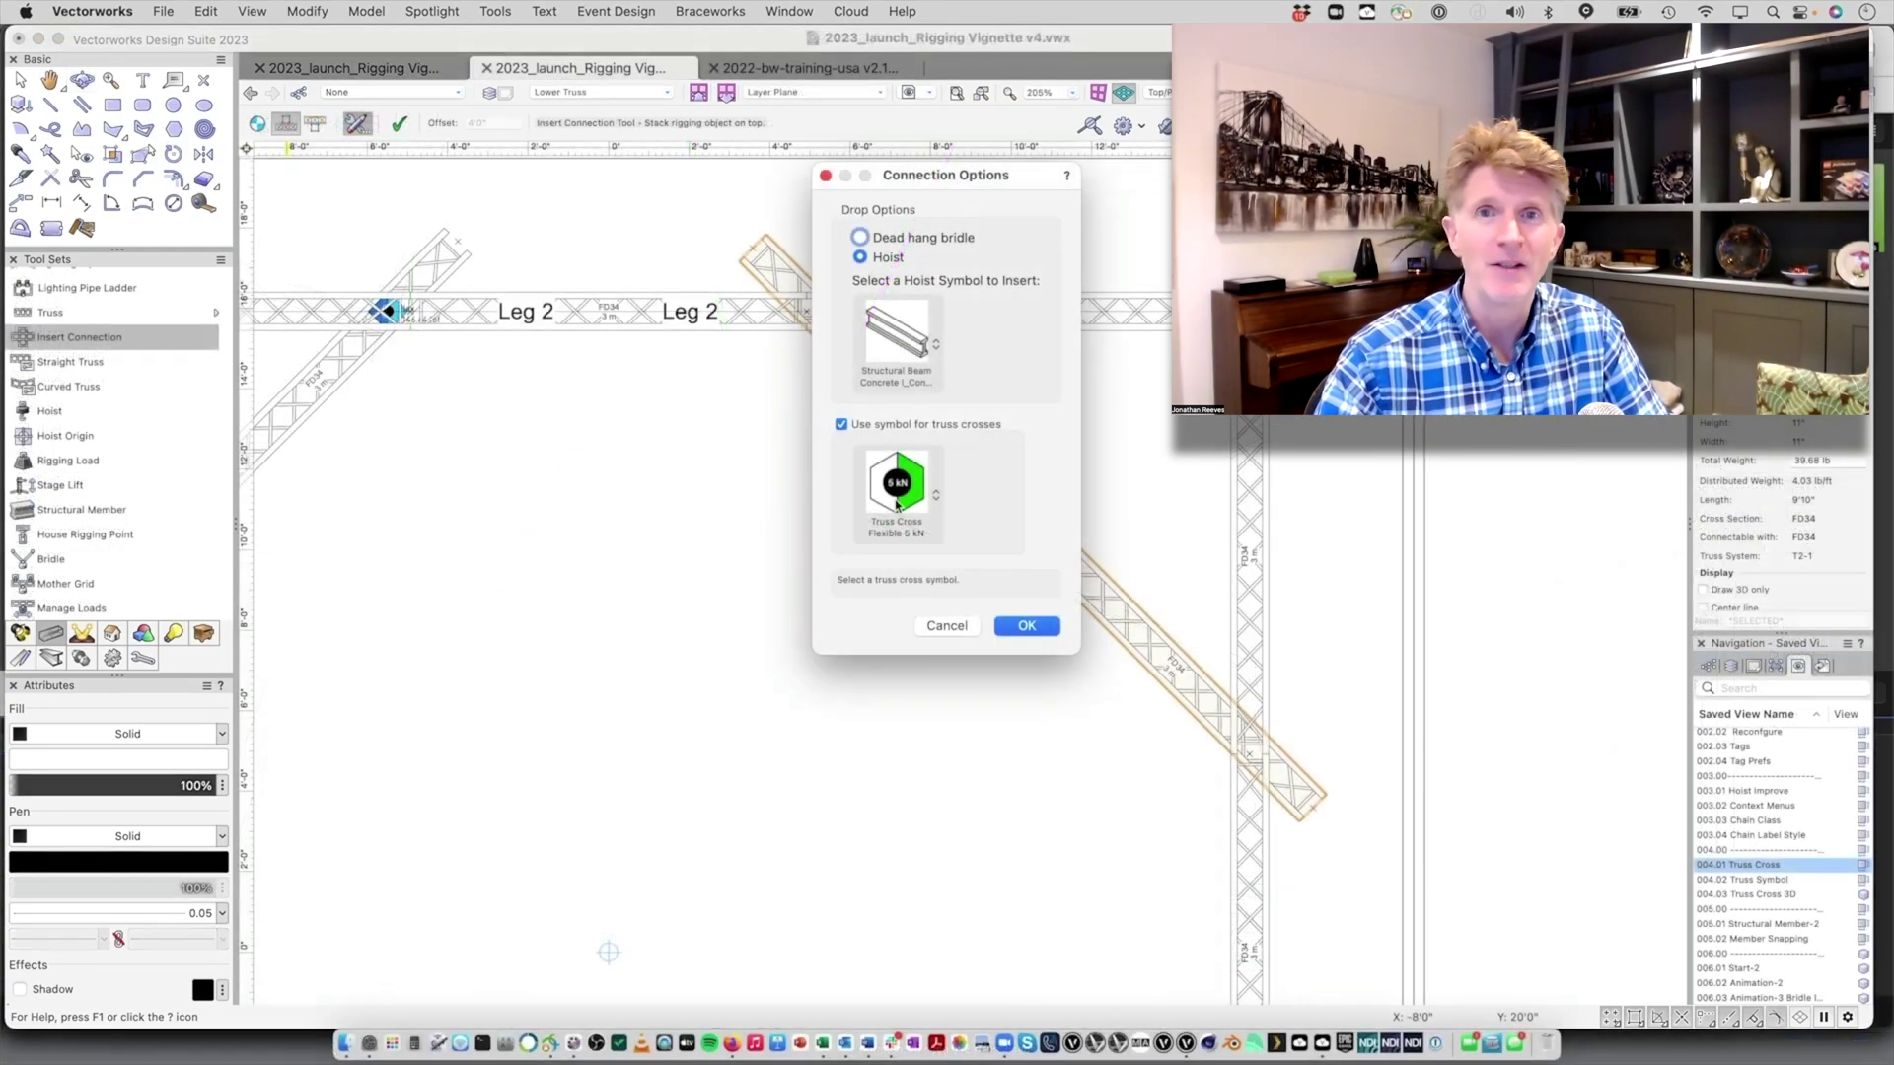
Set the truss crosses to Truss Cross Rigid 2 kN with 45 Swivel clamps.
click(891, 483)
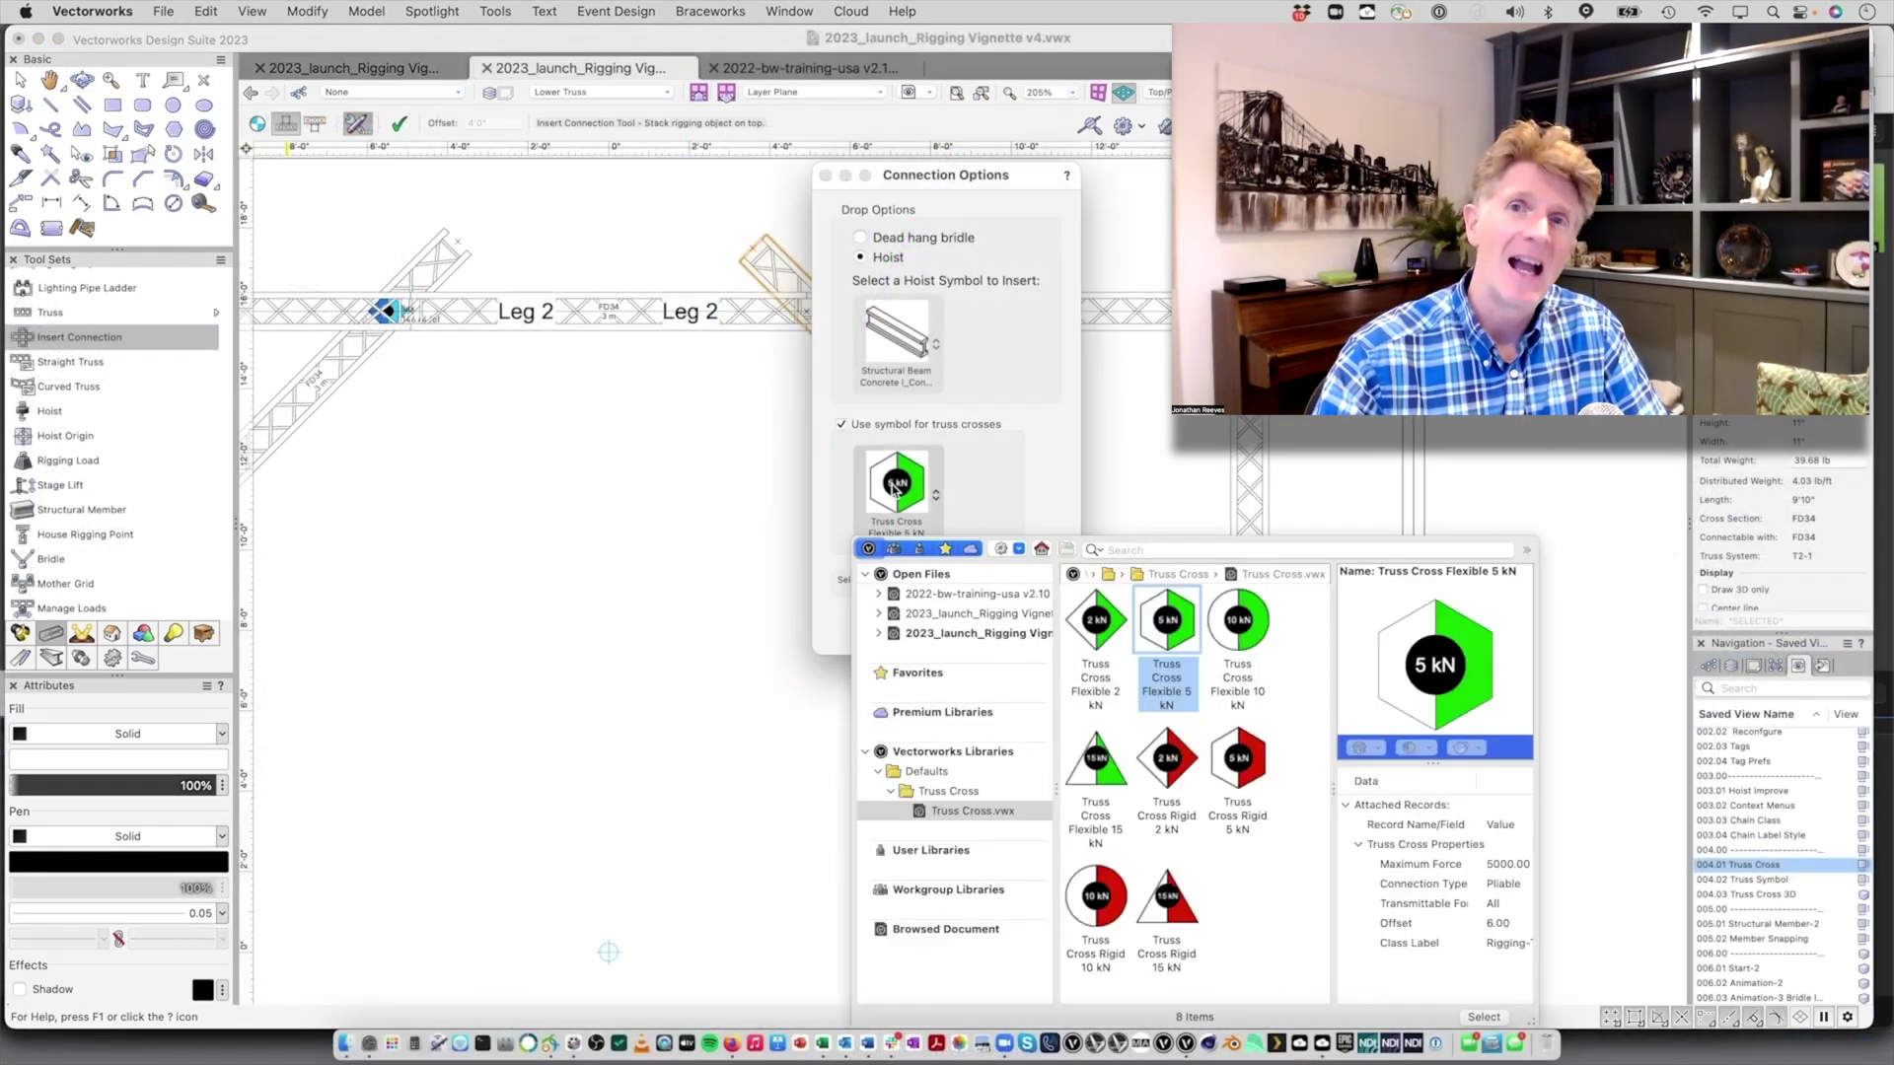
double_click(1158, 769)
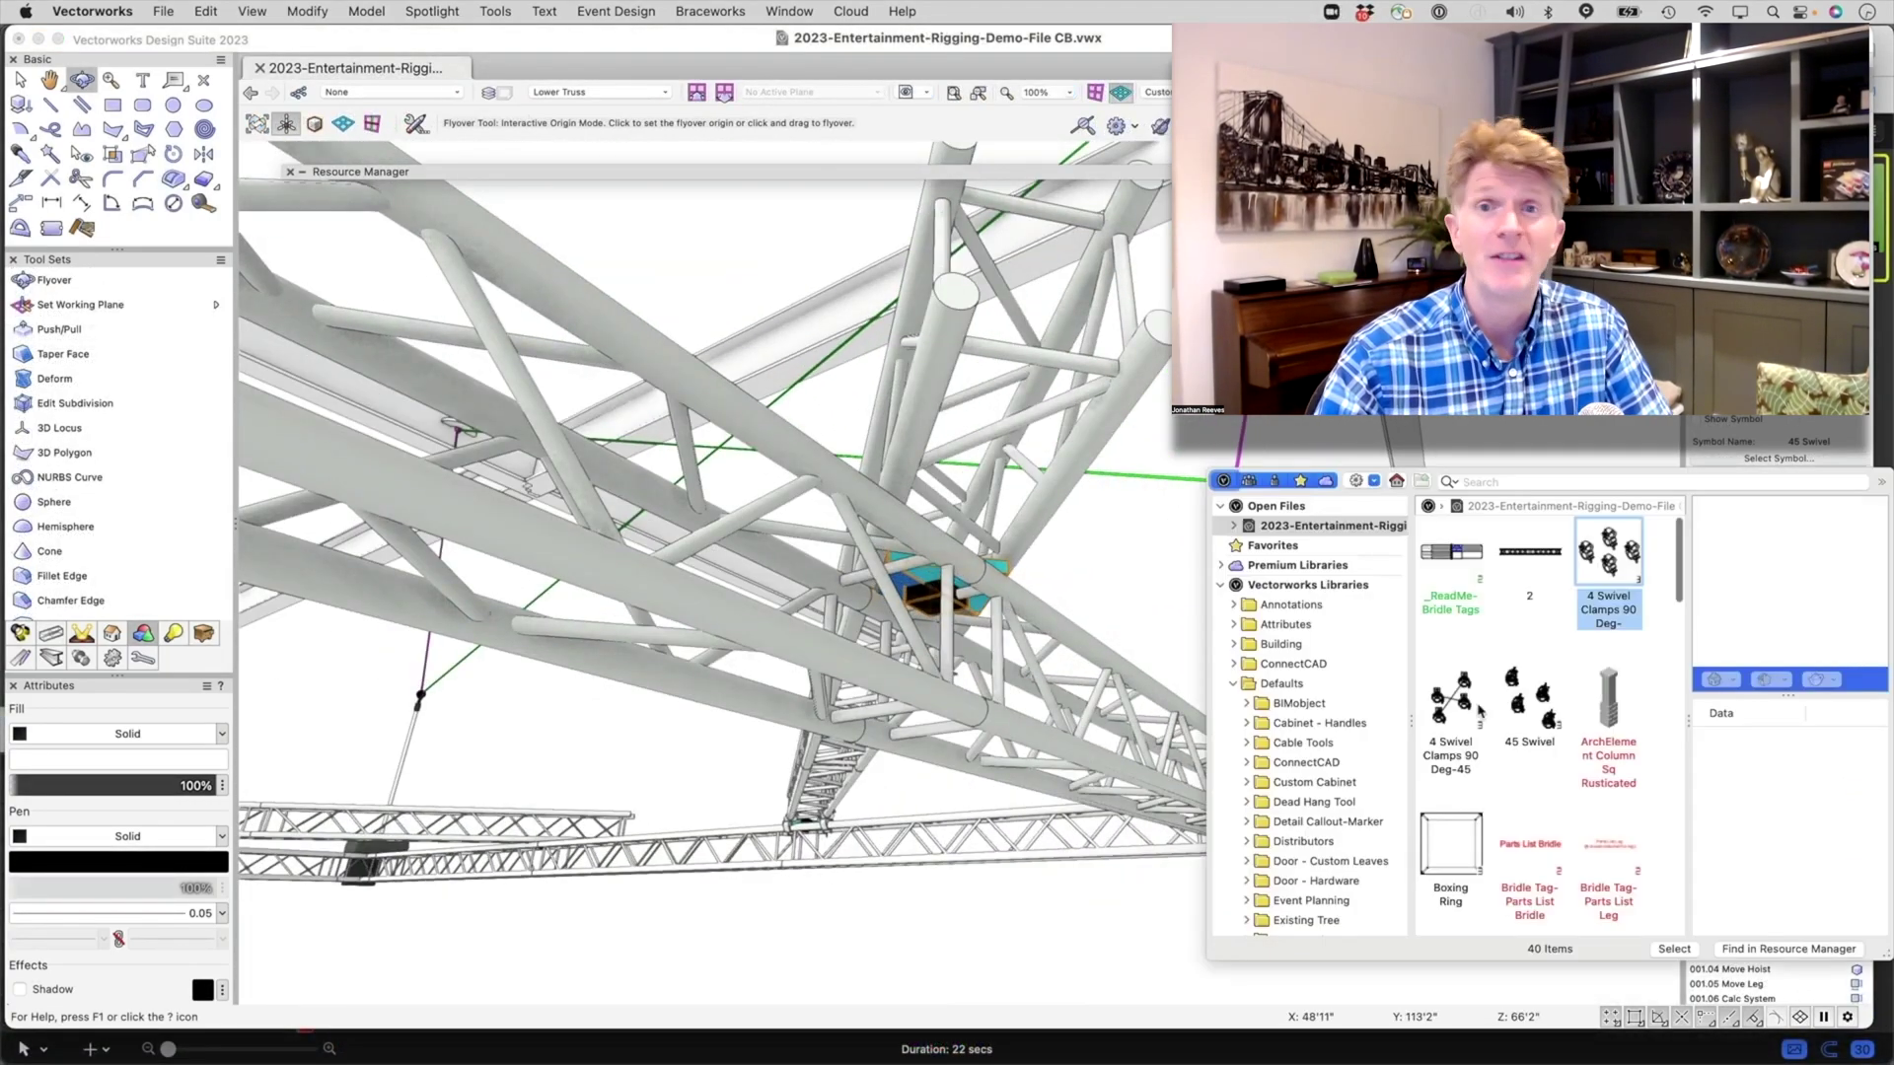
double_click(1525, 716)
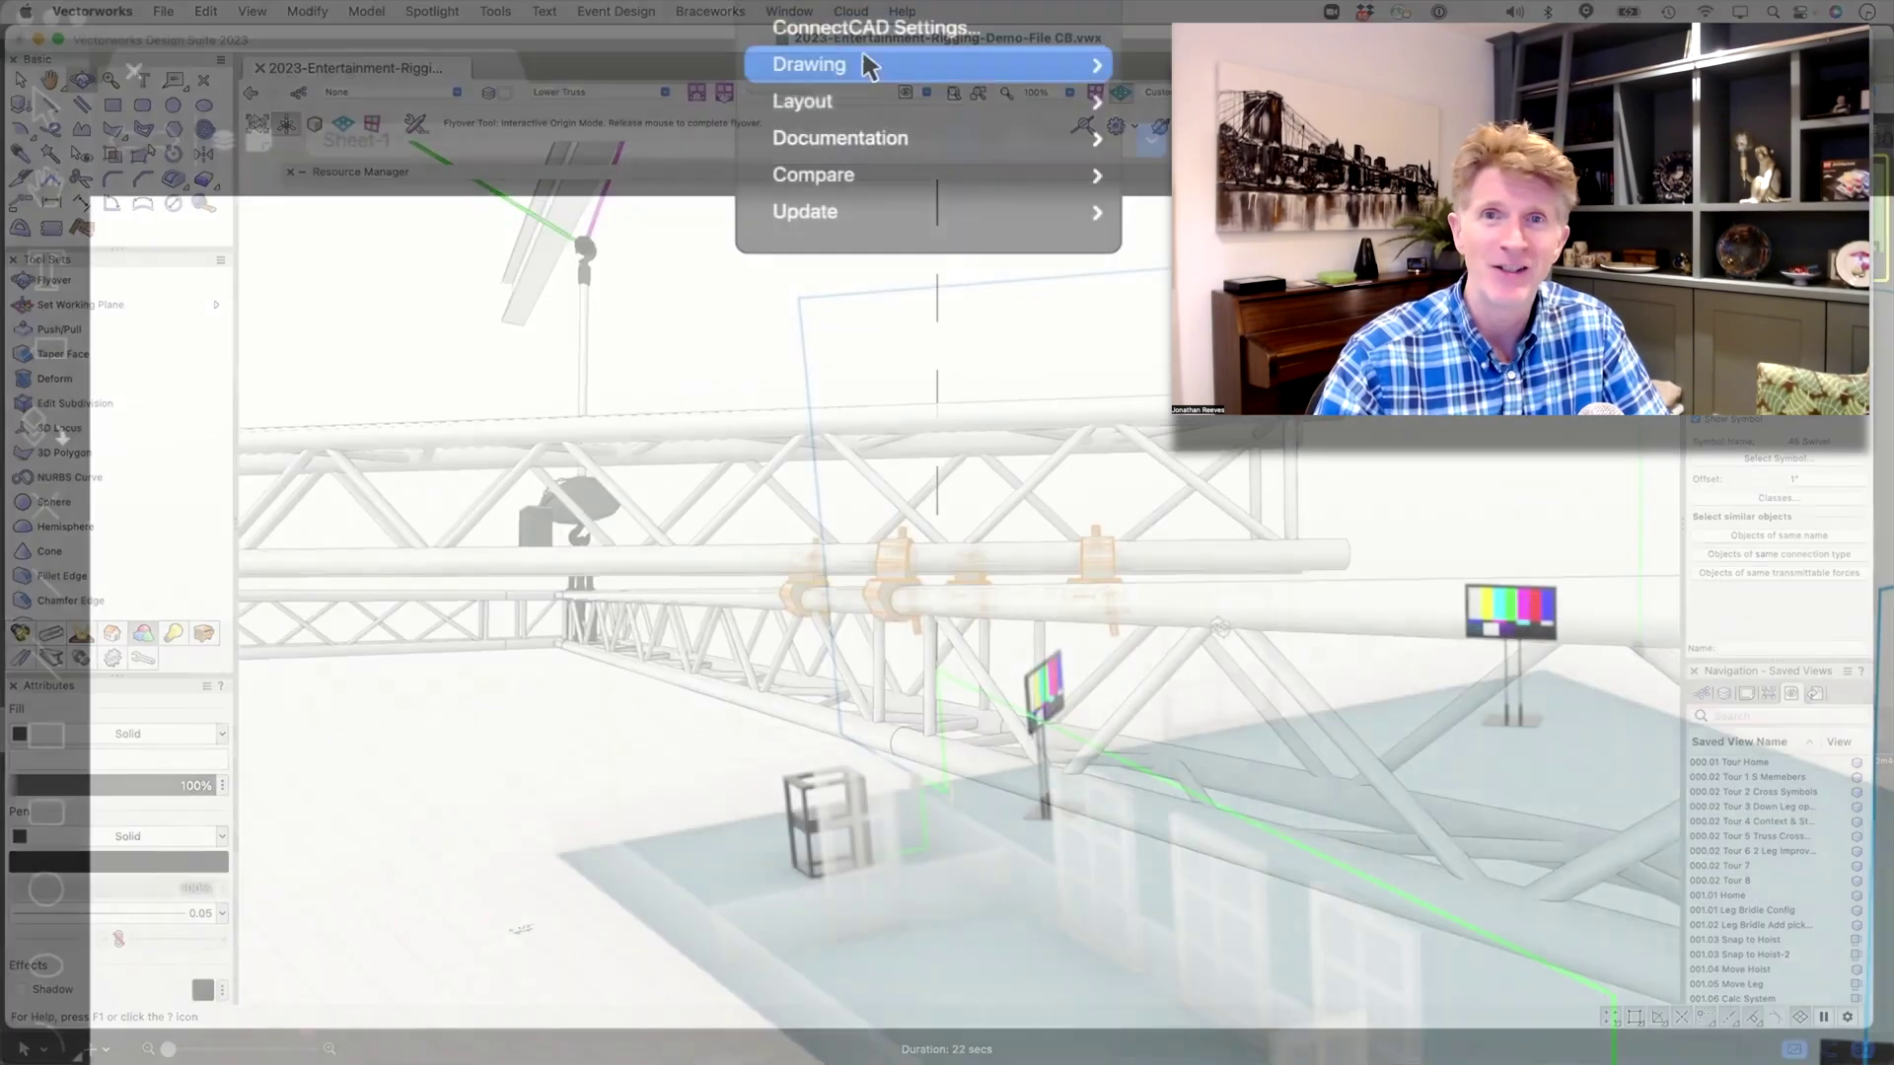
Recreate the riser sheet on Sht-1 in Left Isometric, then start a cabling sheet.
mouse_move(977, 143)
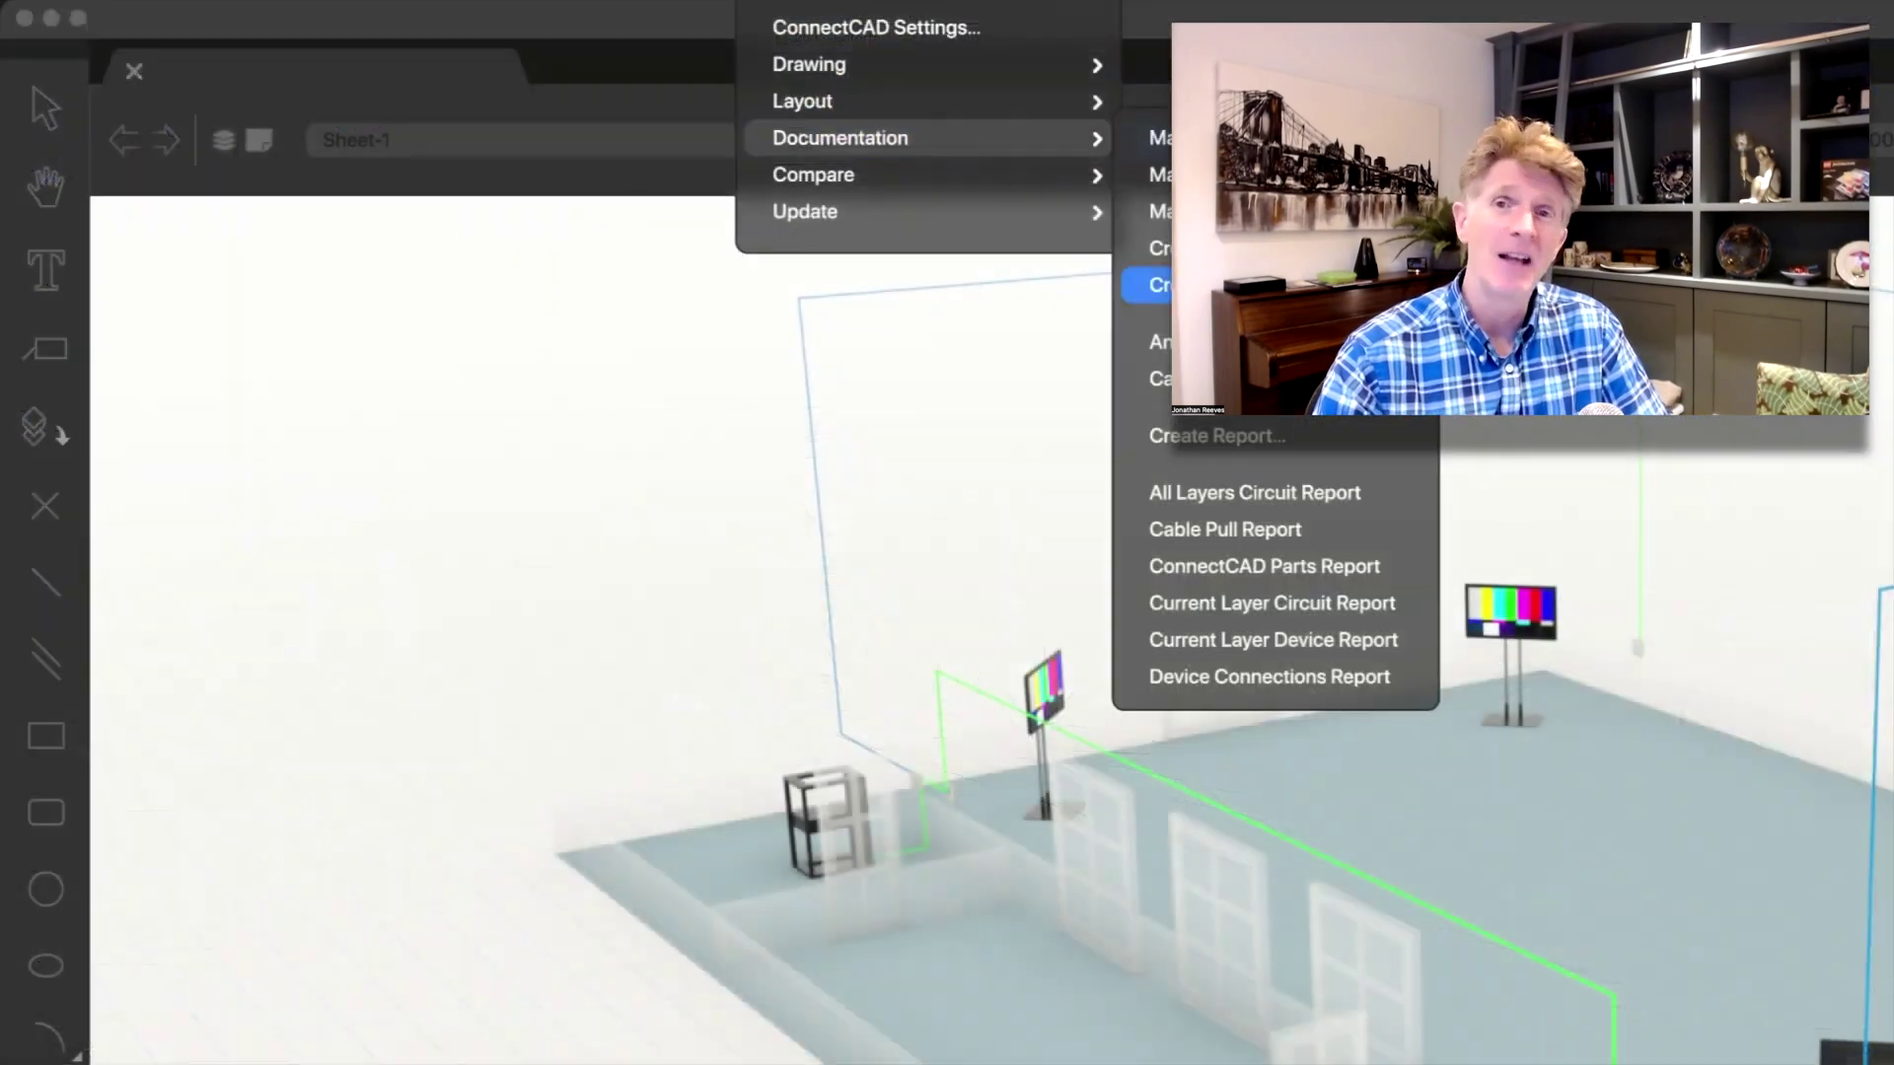
click(1242, 285)
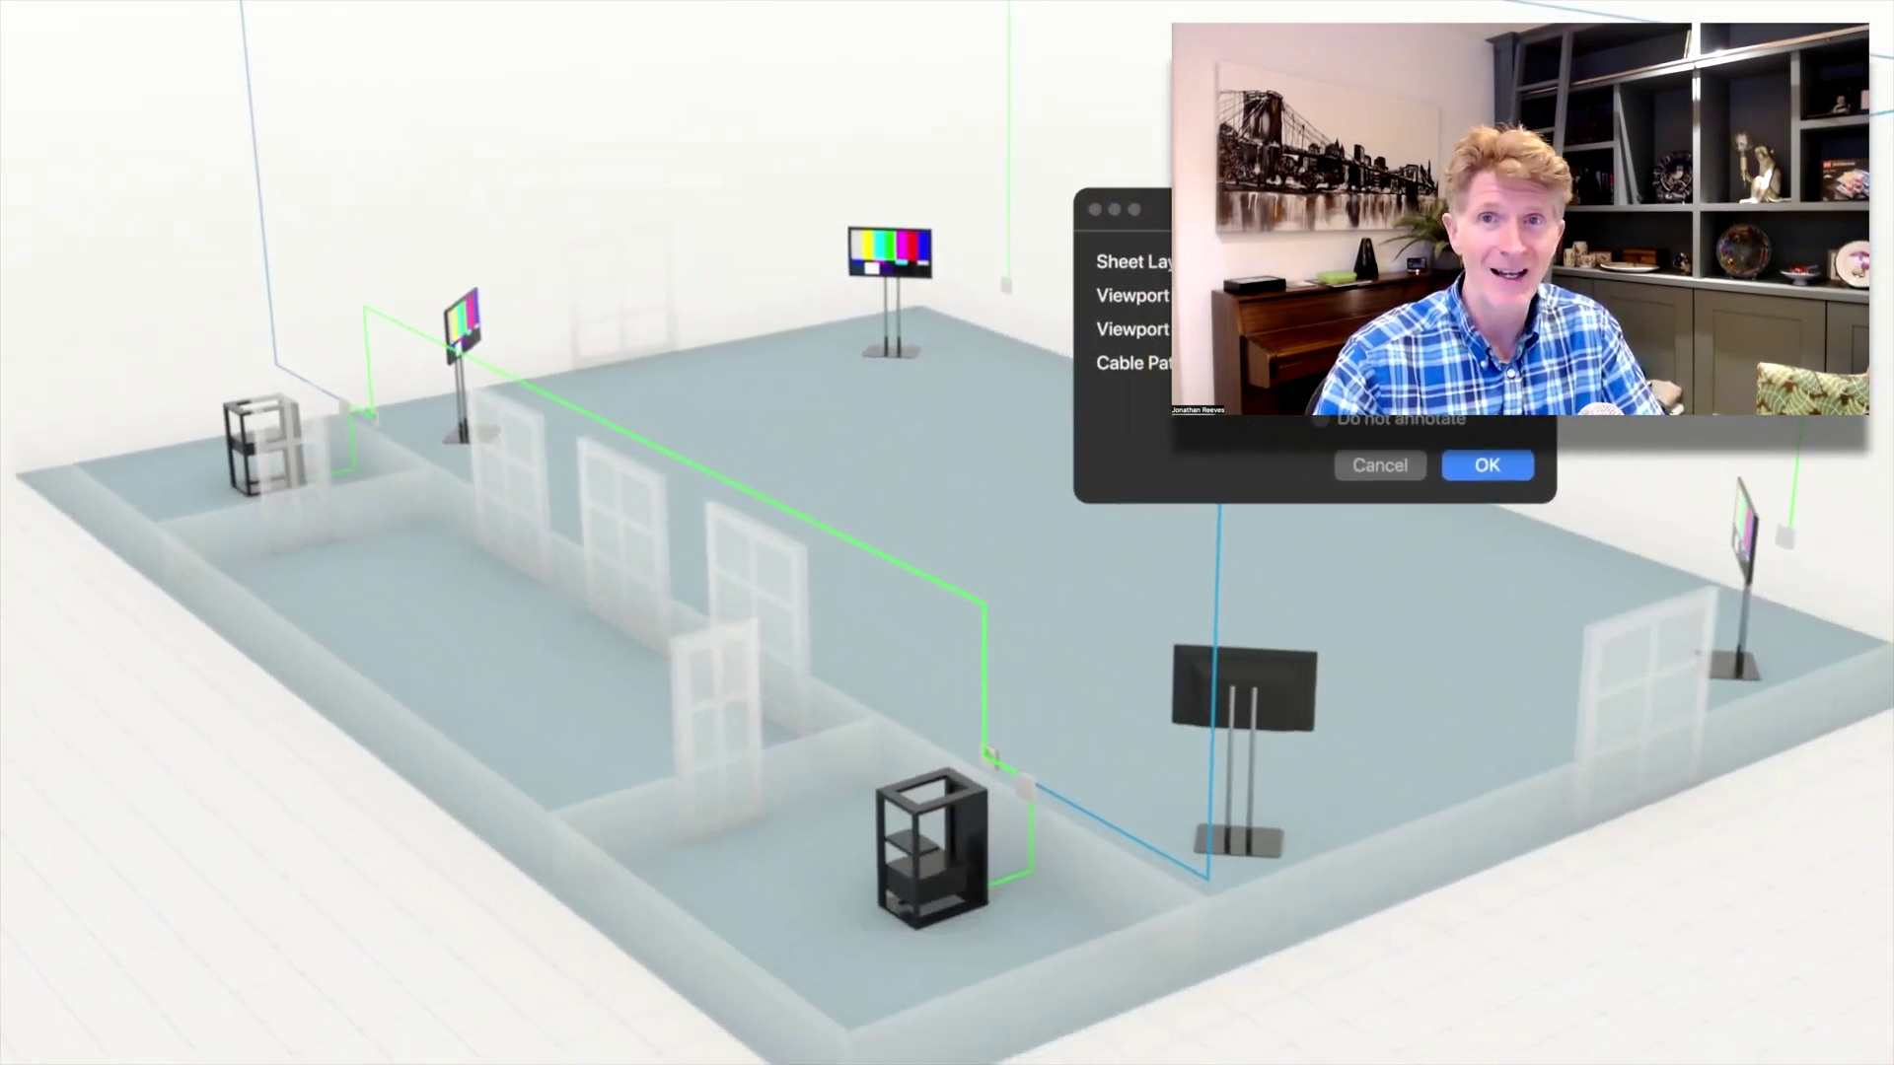
click(1430, 261)
click(1567, 571)
click(1430, 328)
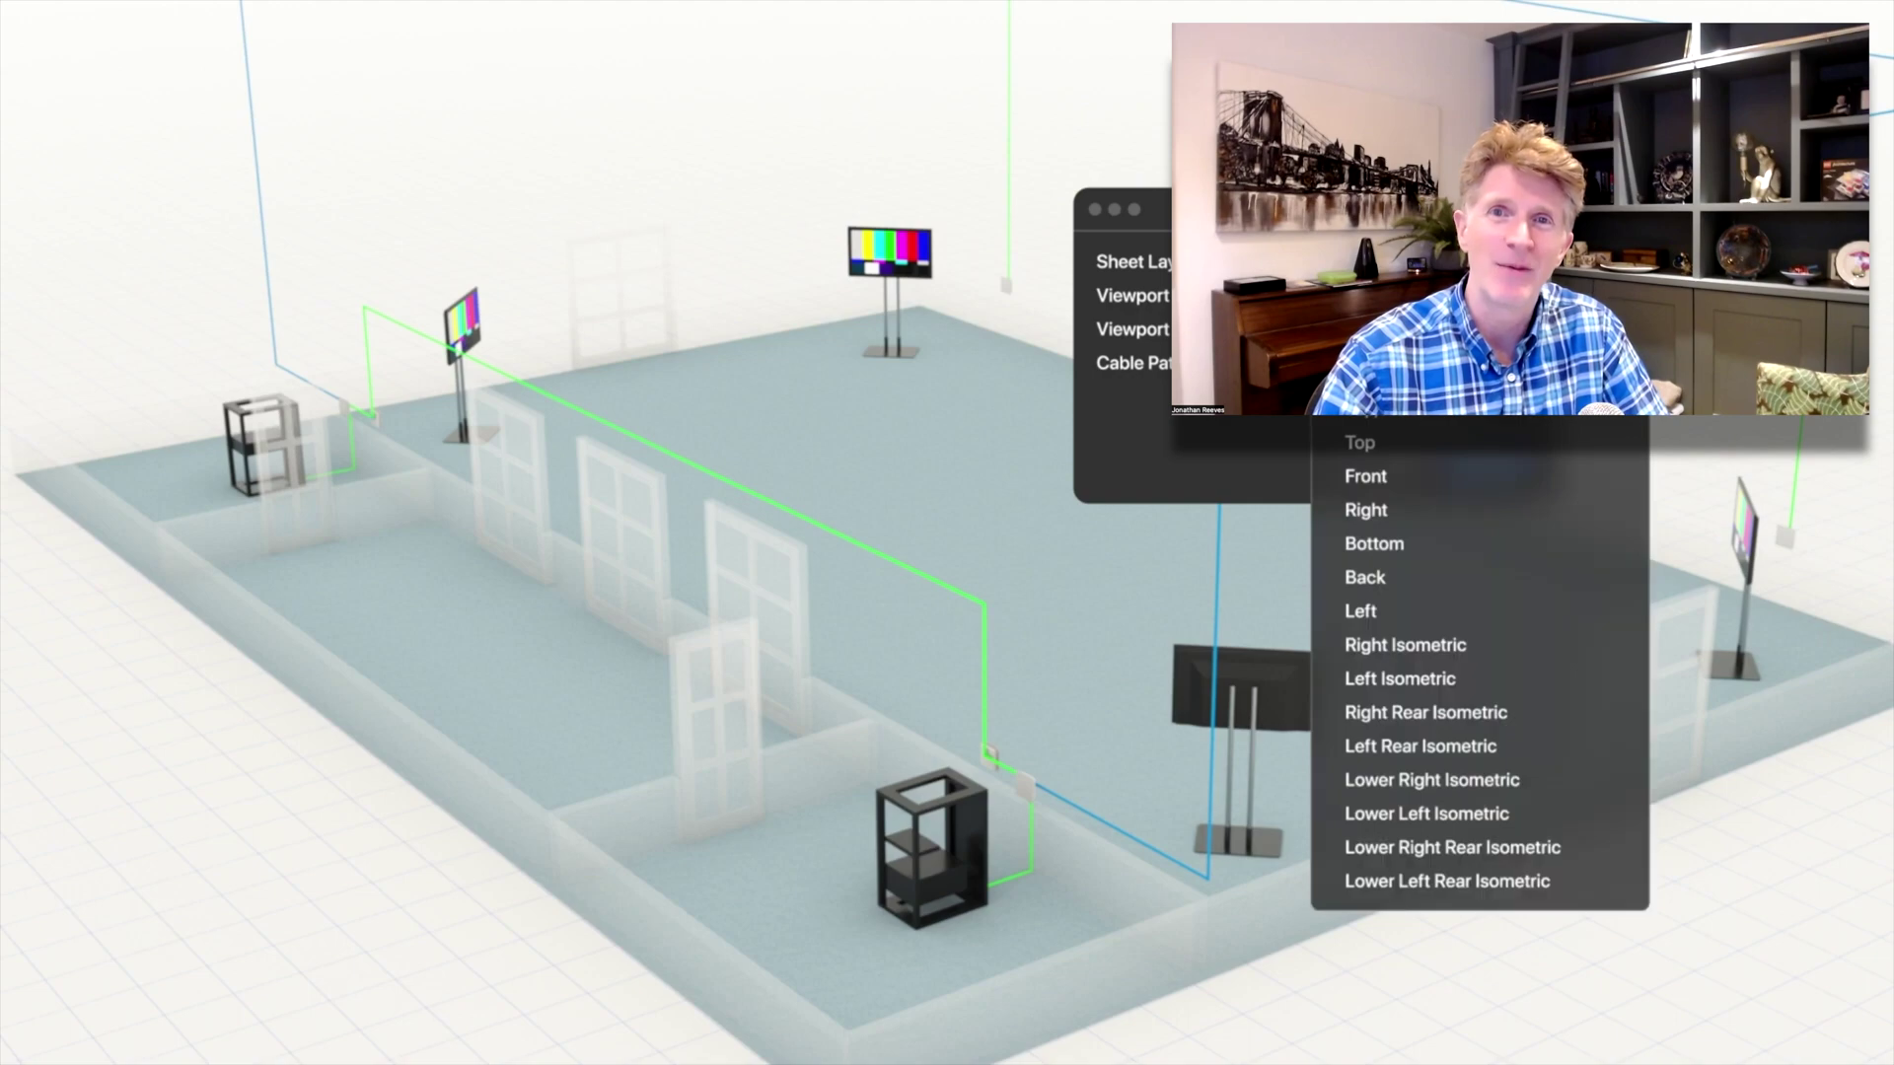
click(1514, 676)
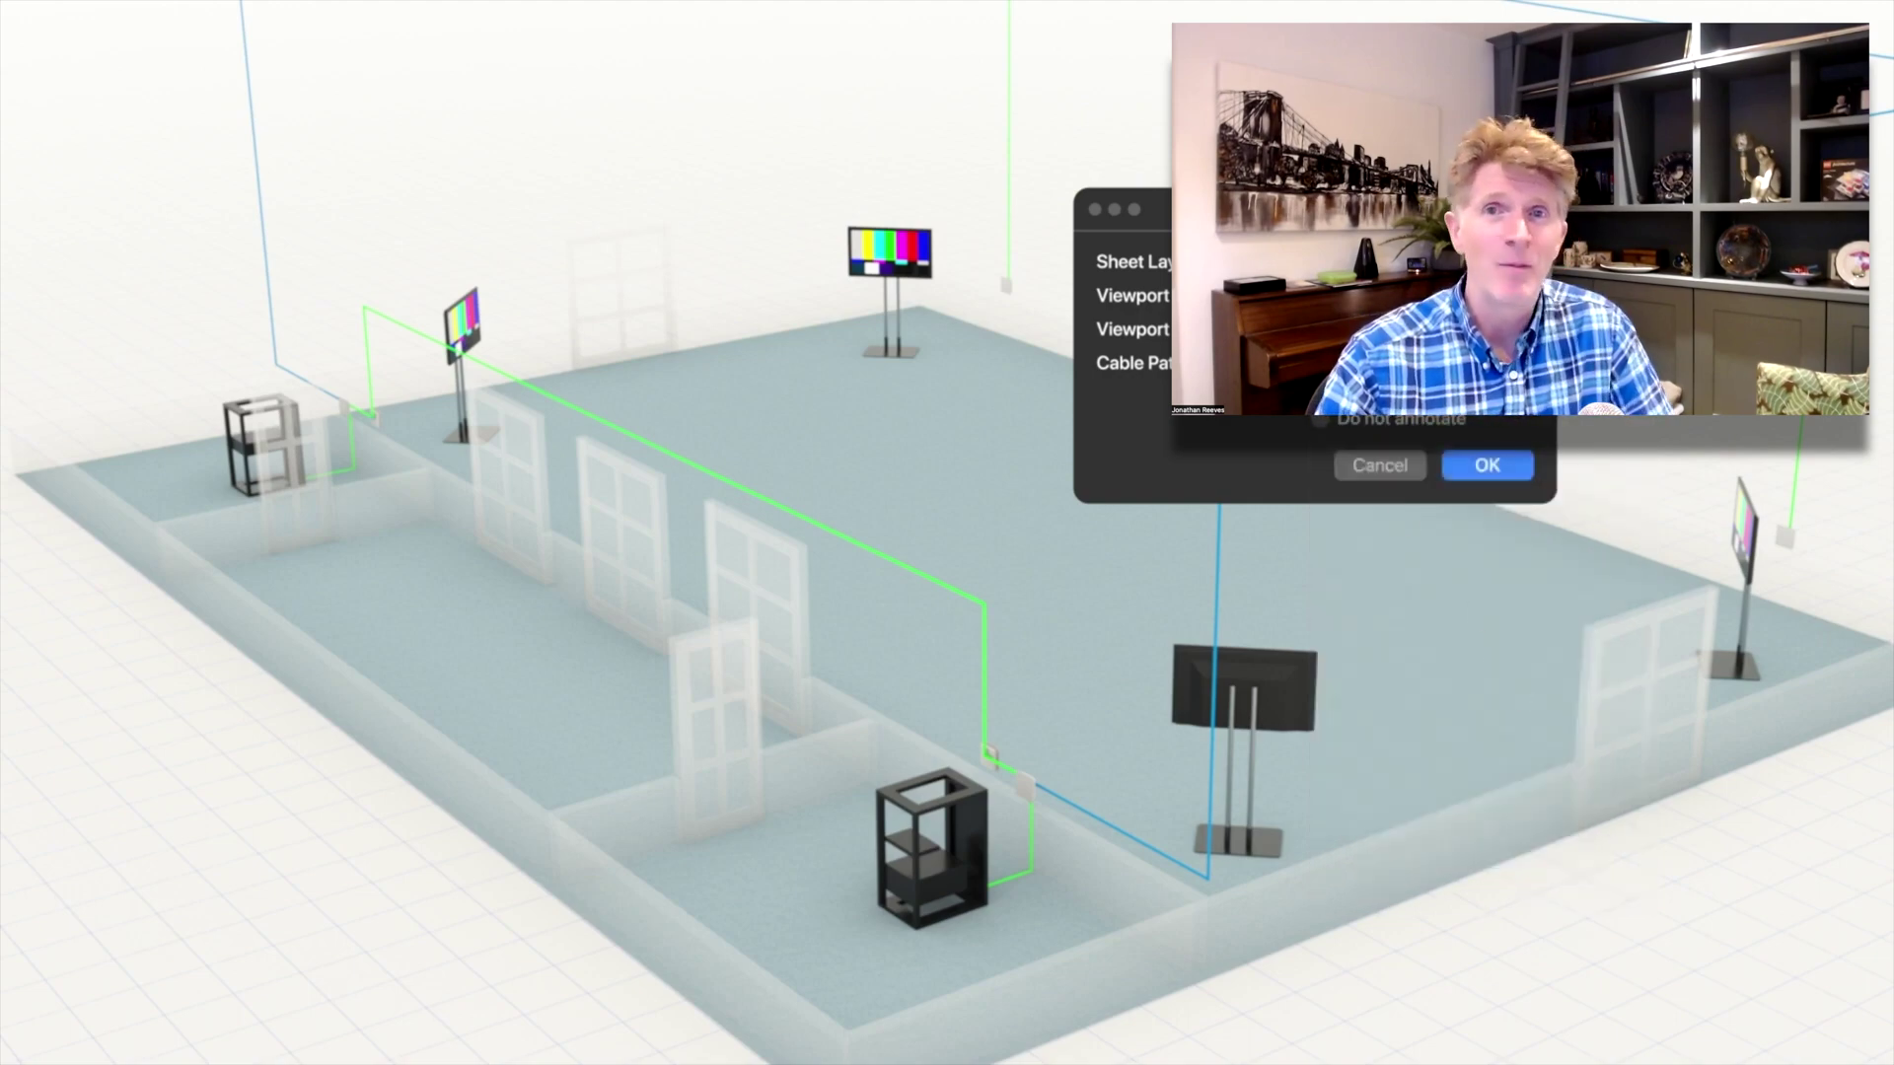
click(1485, 468)
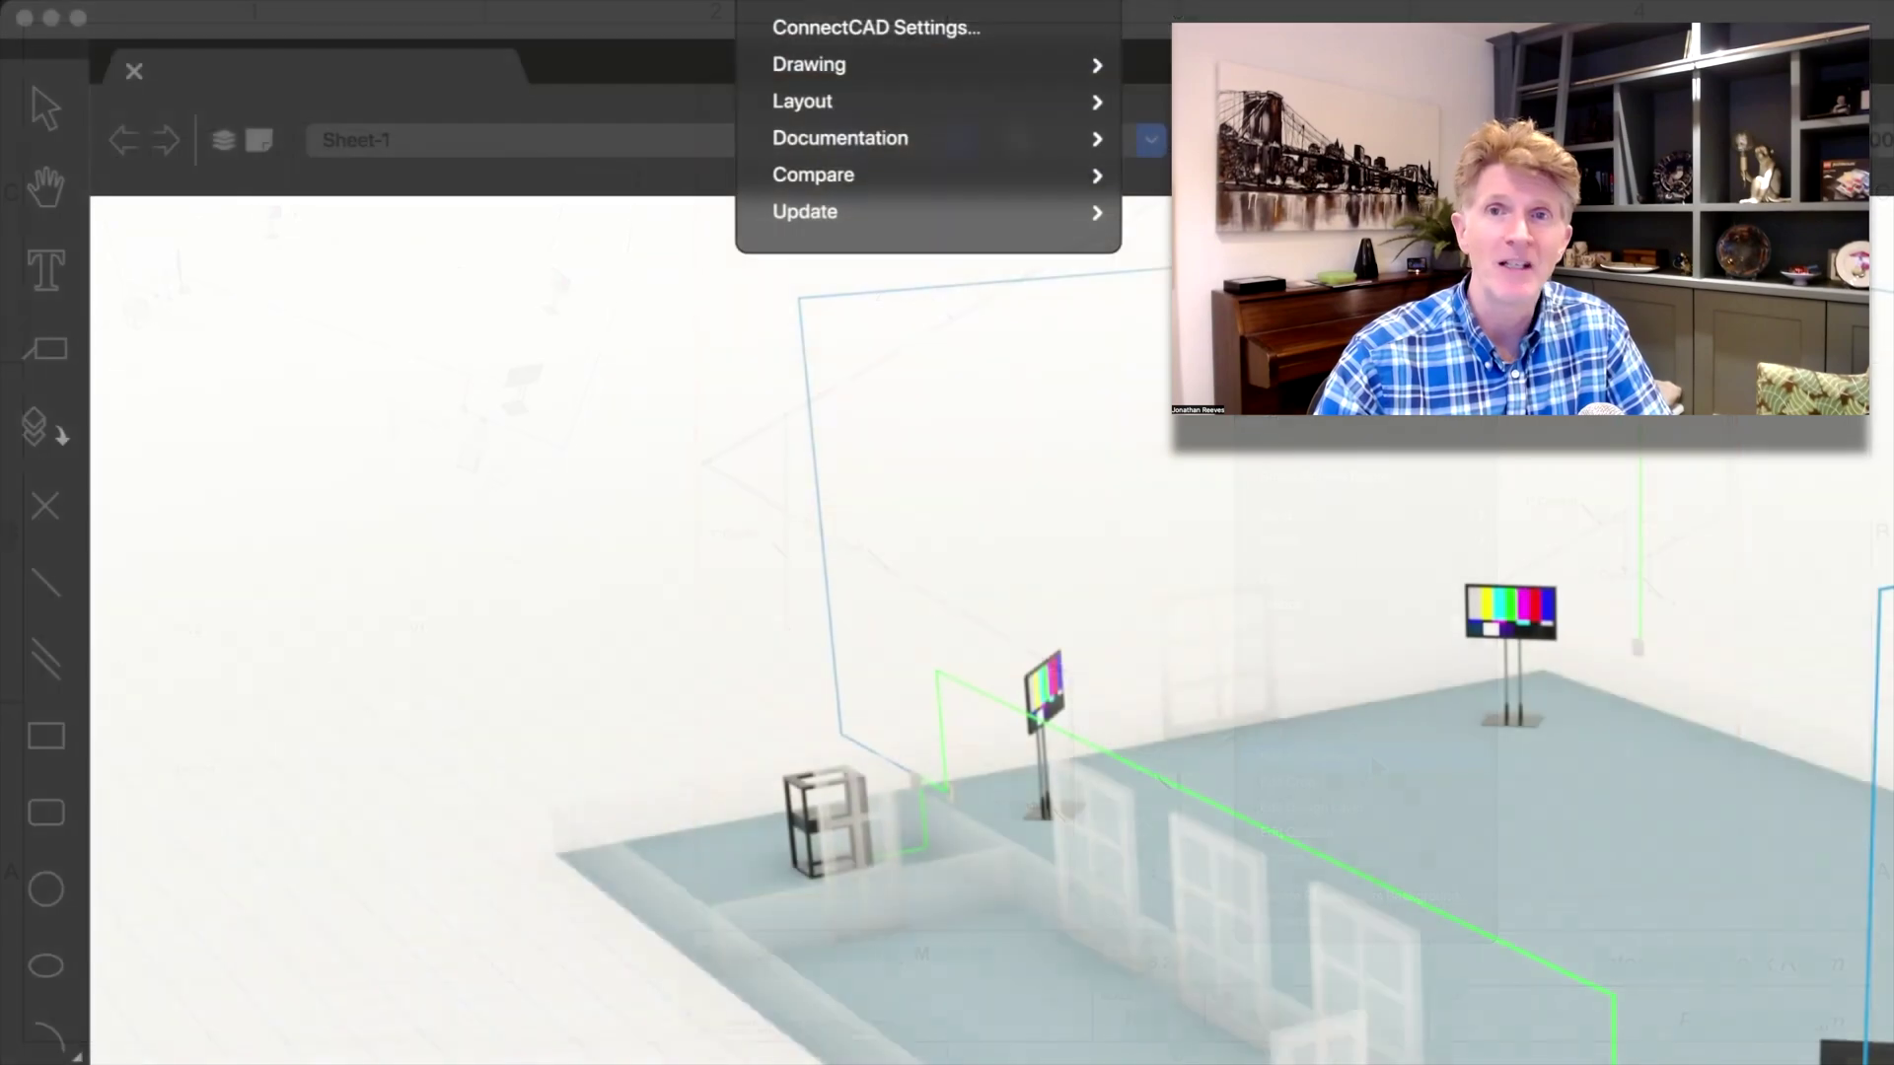
mouse_move(969, 143)
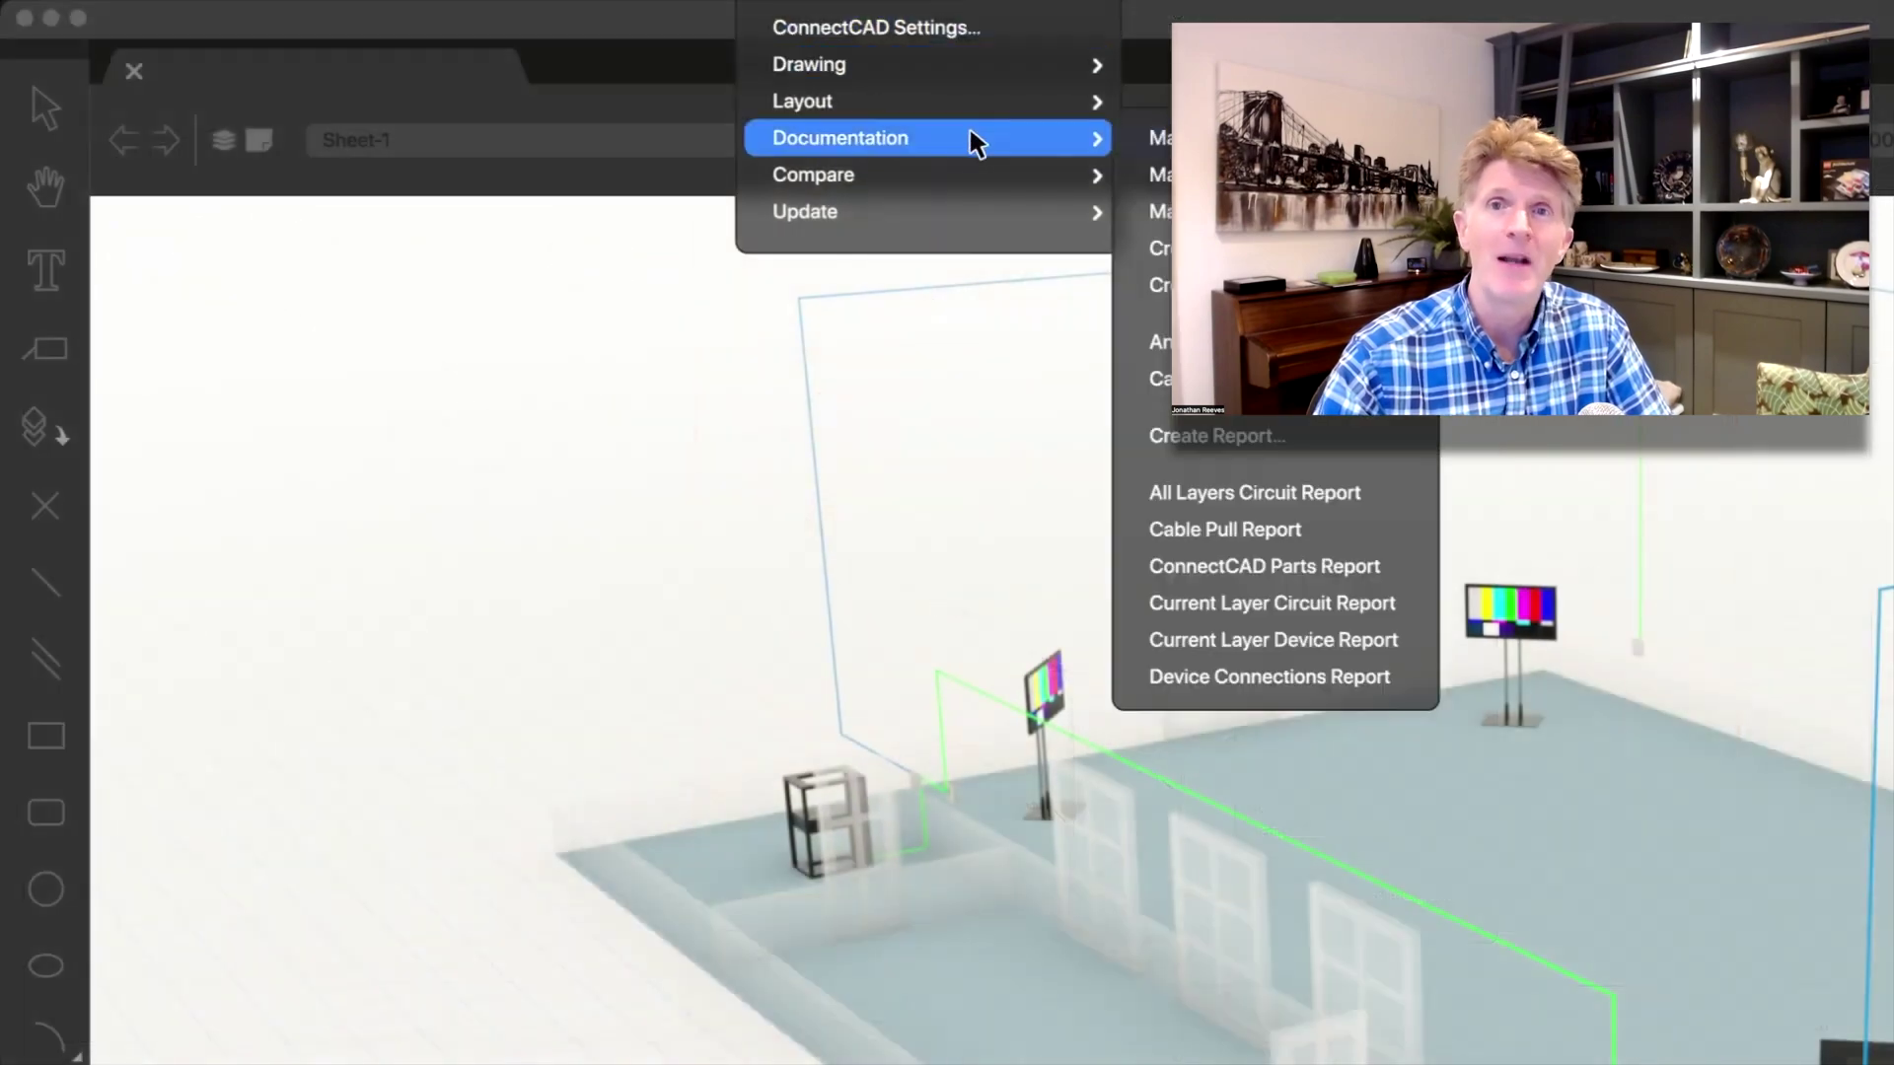
click(1223, 247)
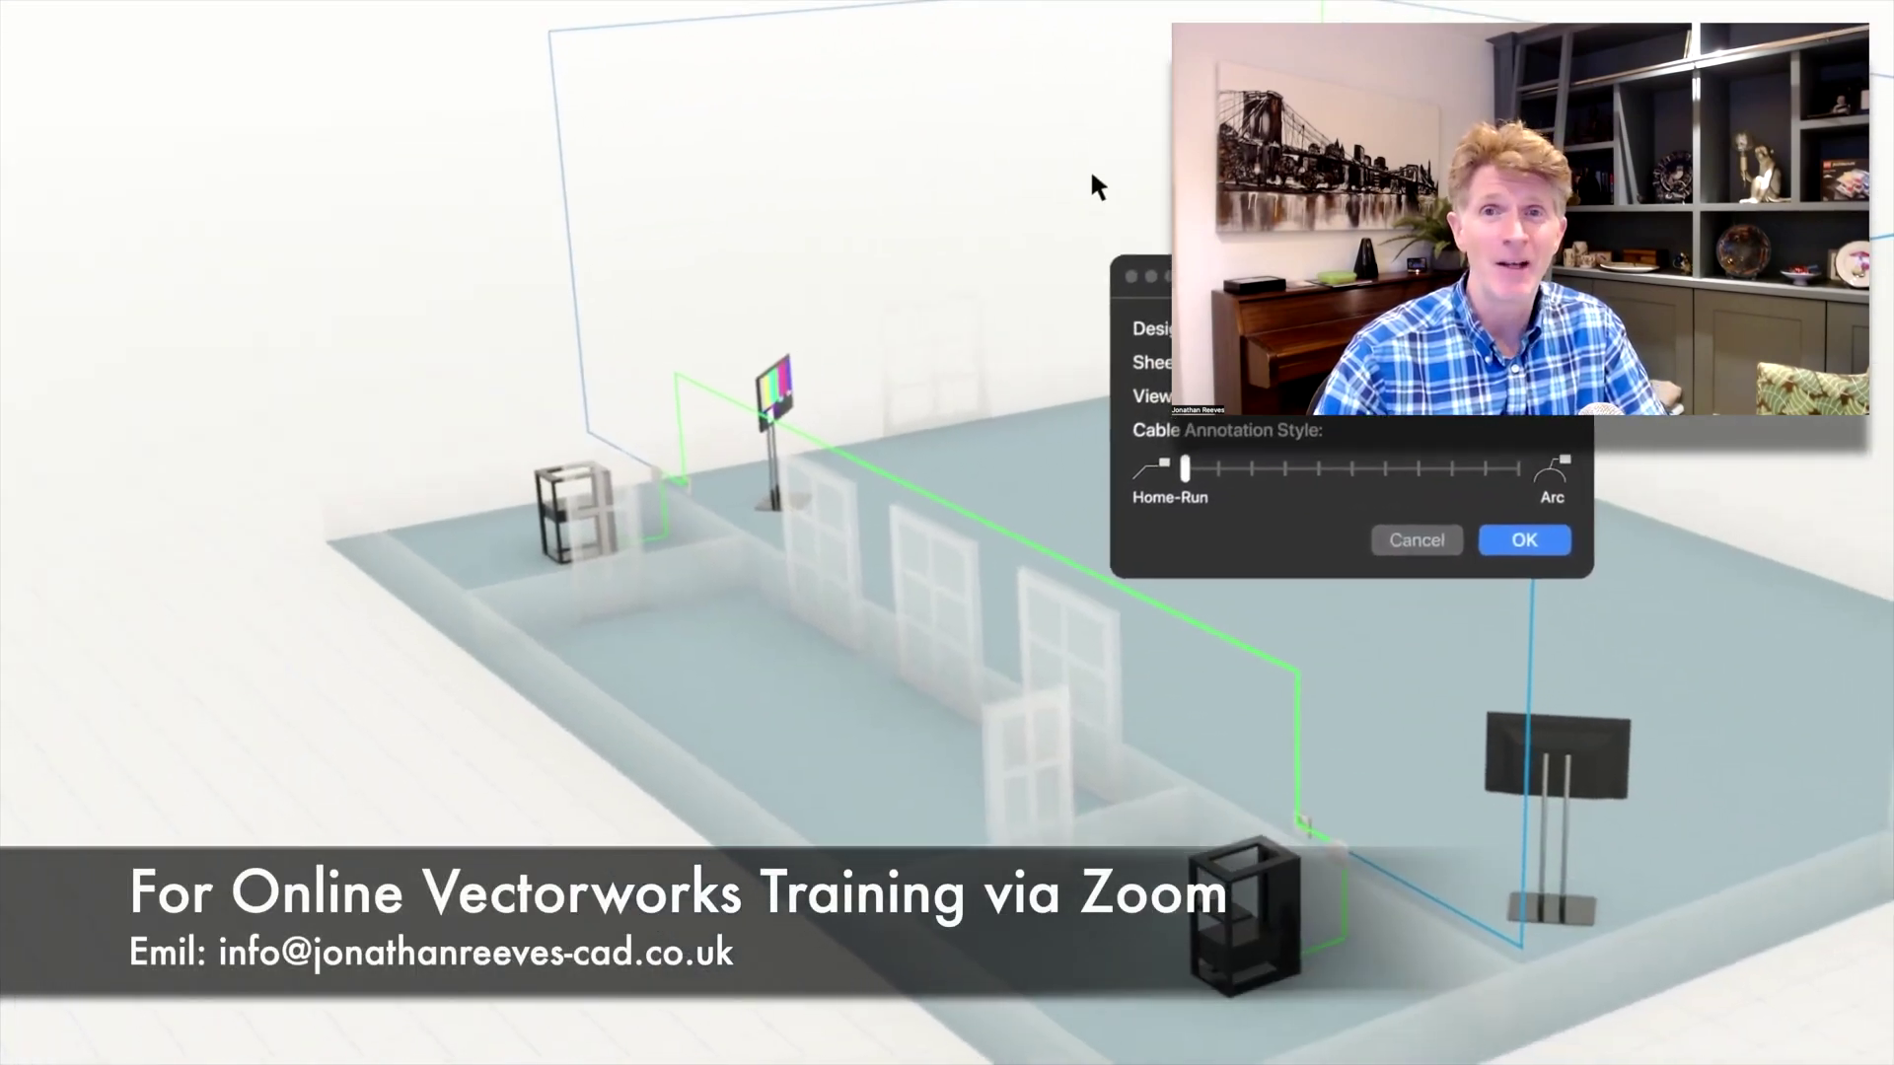